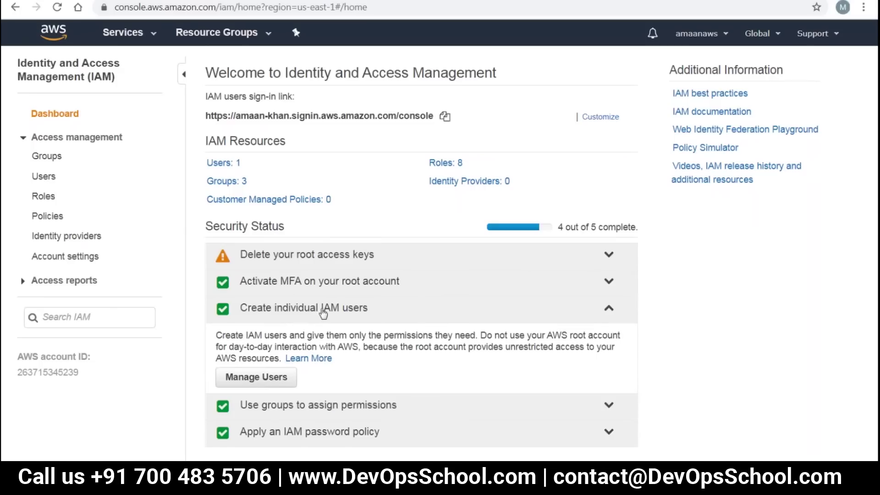
- Examine the dashboard's security status recommendations on root account MFA and root access keys
left_click(265, 293)
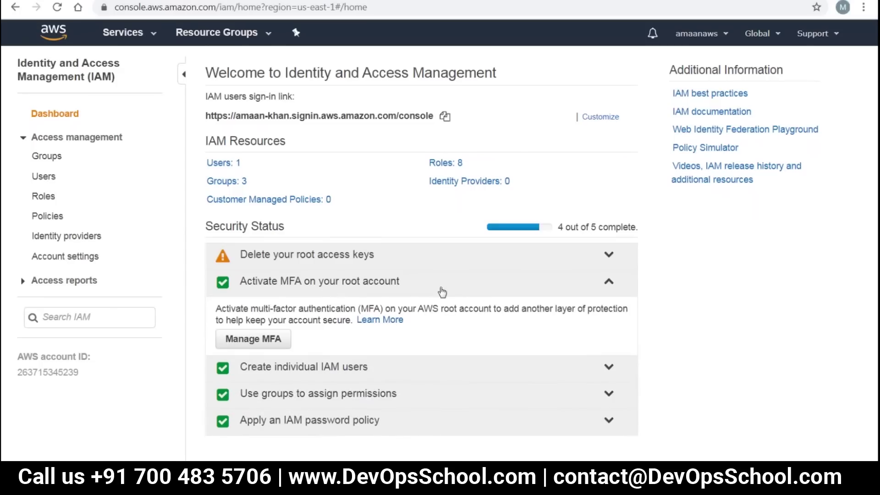
left_click(419, 286)
left_click(284, 258)
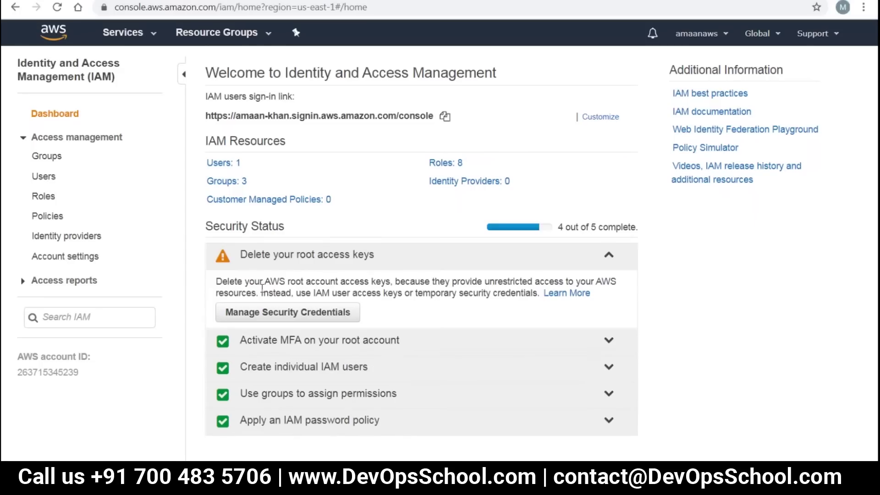
left_click_drag(287, 254, 373, 255)
left_click(582, 259)
left_click(290, 257)
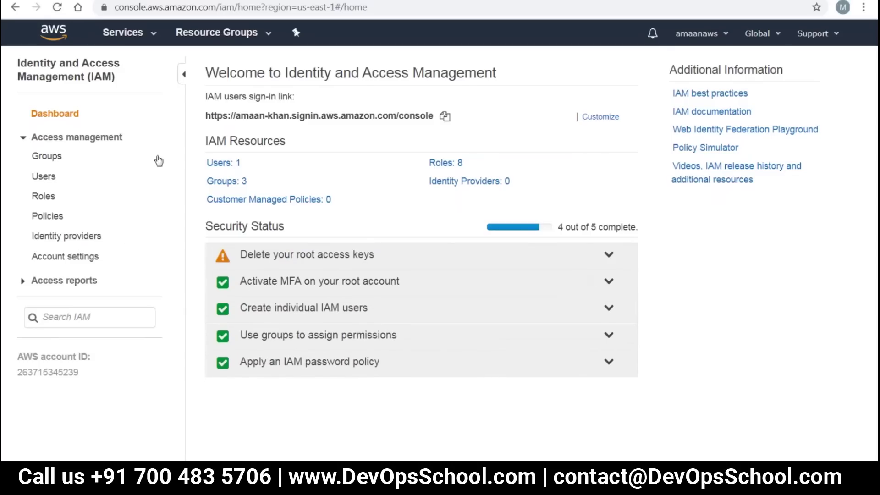
- Start creating a new IAM group and name it dbuser
left_click(58, 160)
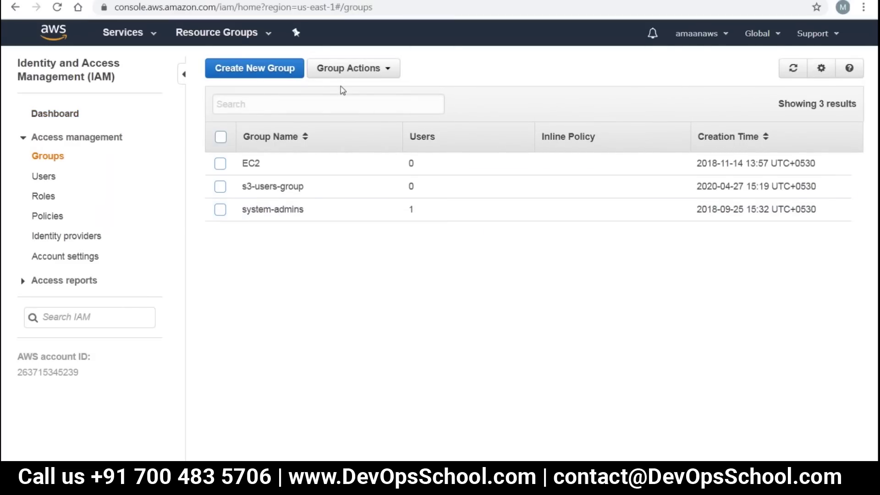
left_click(251, 72)
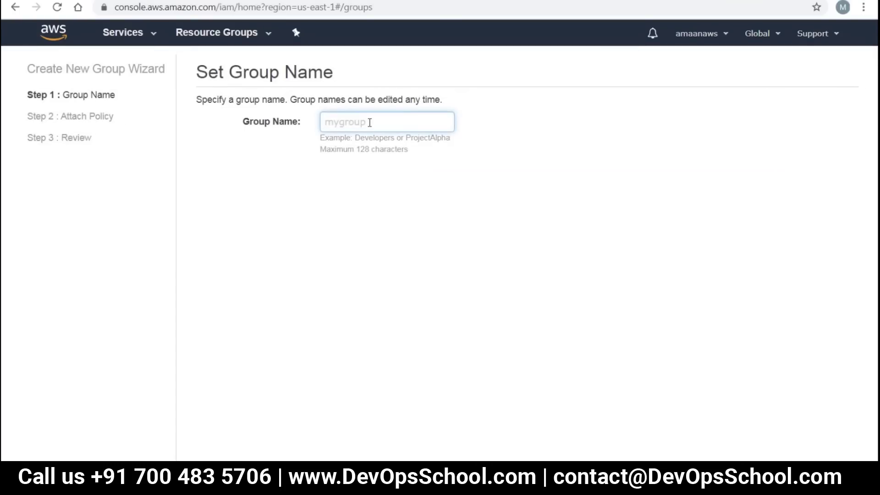
type("dbuser")
key("Return")
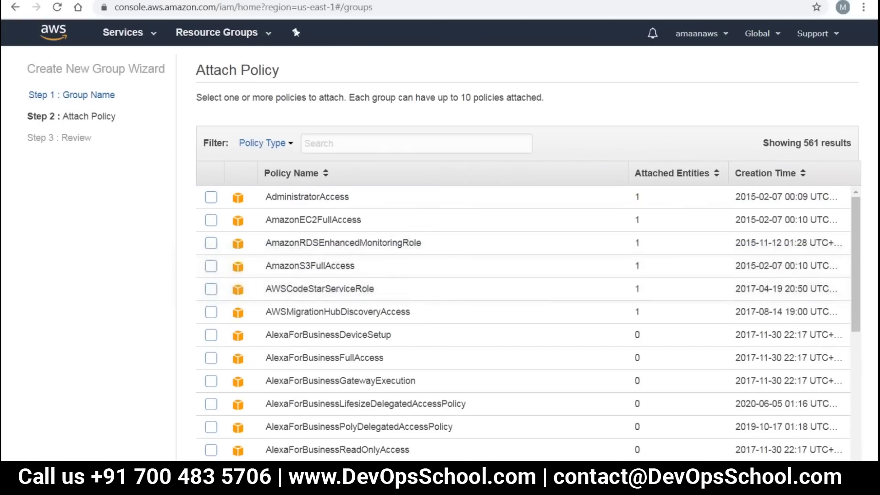
- Choose the AmazonS3FullAccess policy for the dbuser group and proceed to the review
scroll(515, 385, "down", 5)
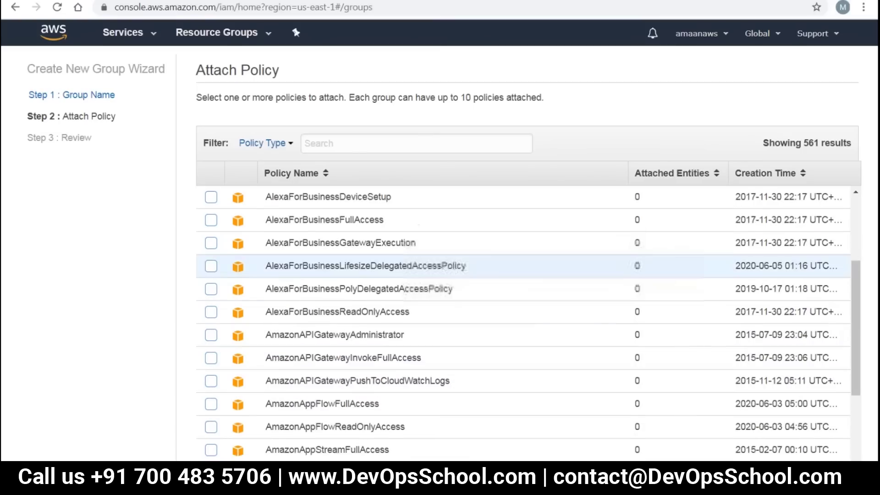
scroll(504, 416, "down", 20)
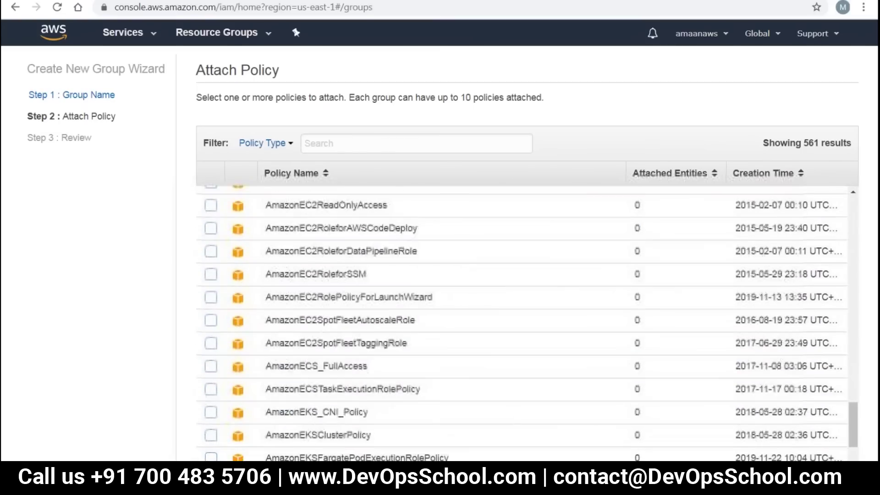
scroll(523, 367, "down", 20)
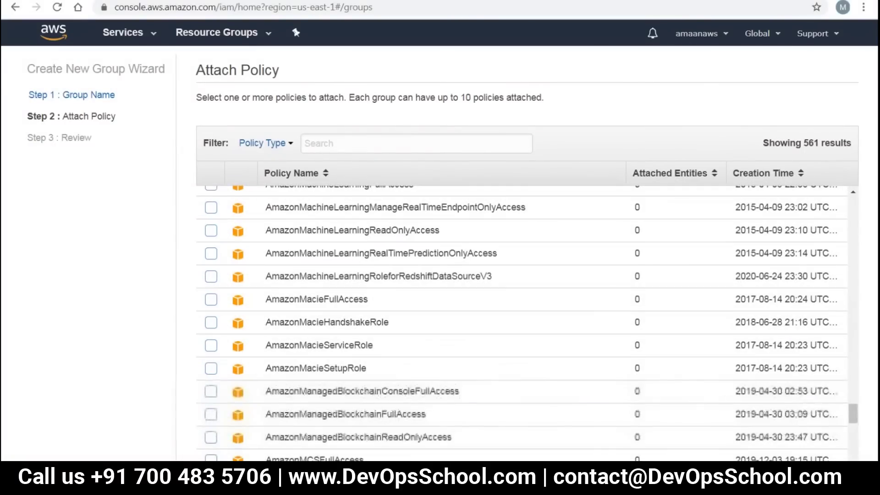
left_click_drag(855, 412, 850, 199)
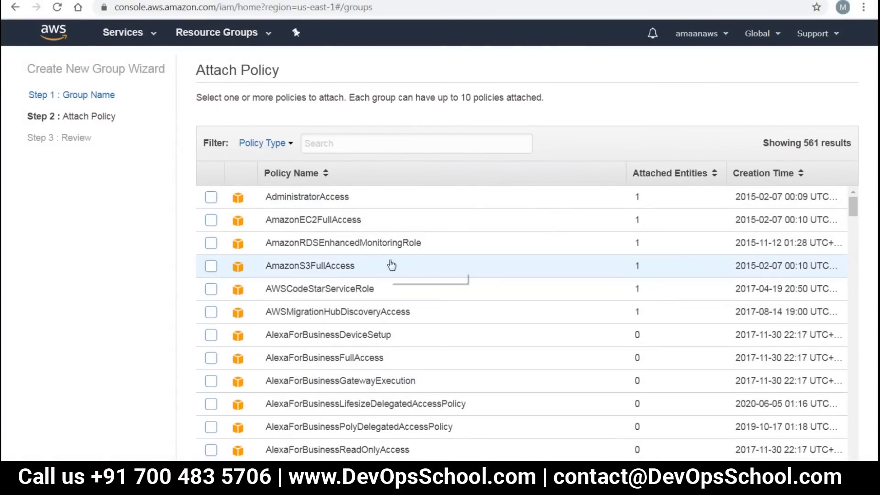
left_click(212, 267)
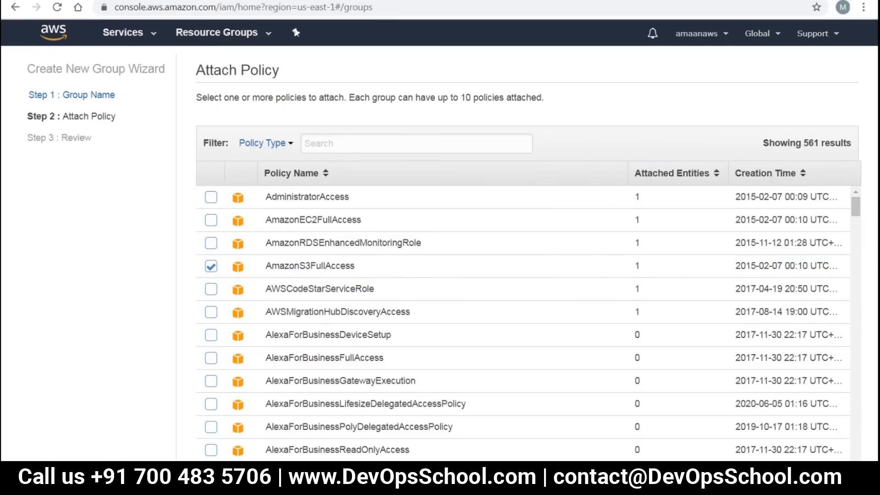
left_click(829, 477)
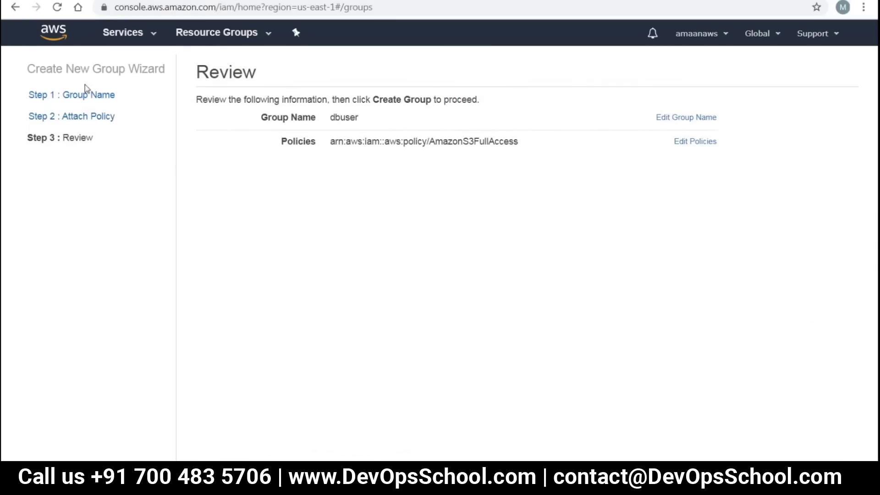
- Check the policy ARN in the review and create the dbuser group
left_click_drag(331, 141, 515, 141)
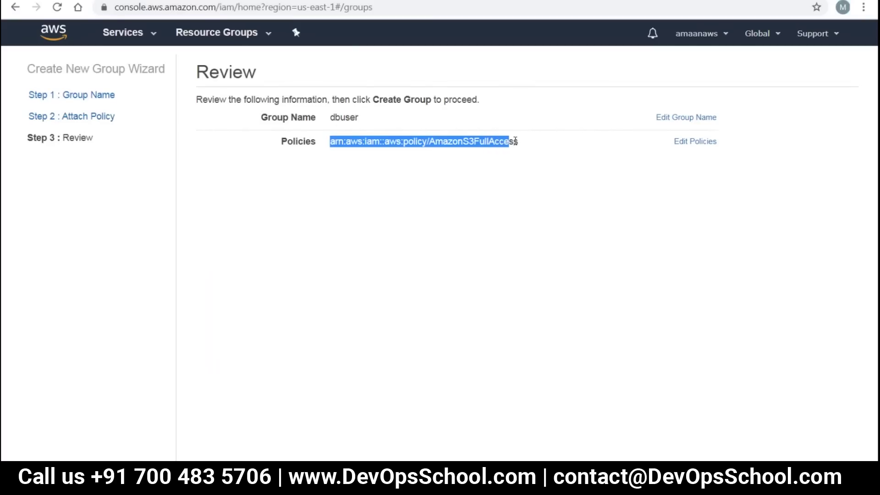
left_click(444, 141)
double_click(444, 141)
left_click(569, 170)
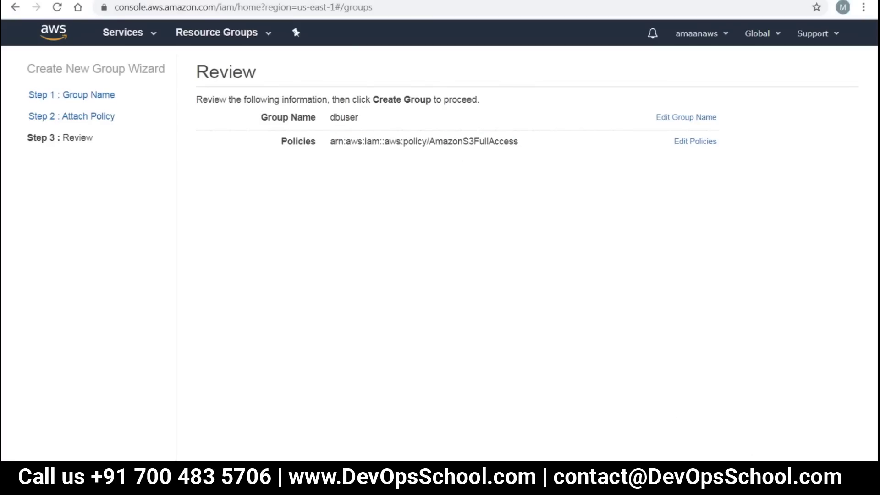
left_click(829, 478)
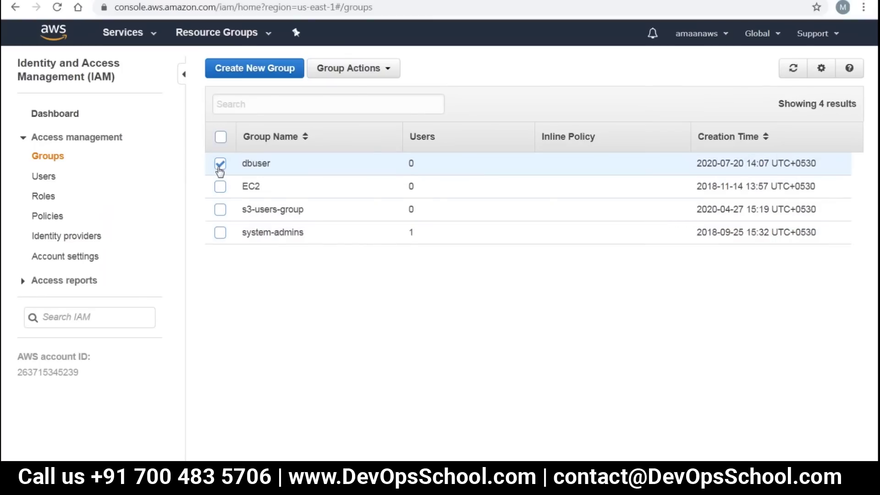
- Examine the dbuser group's summary, the group list's column options and the IAM users list
left_click(270, 163)
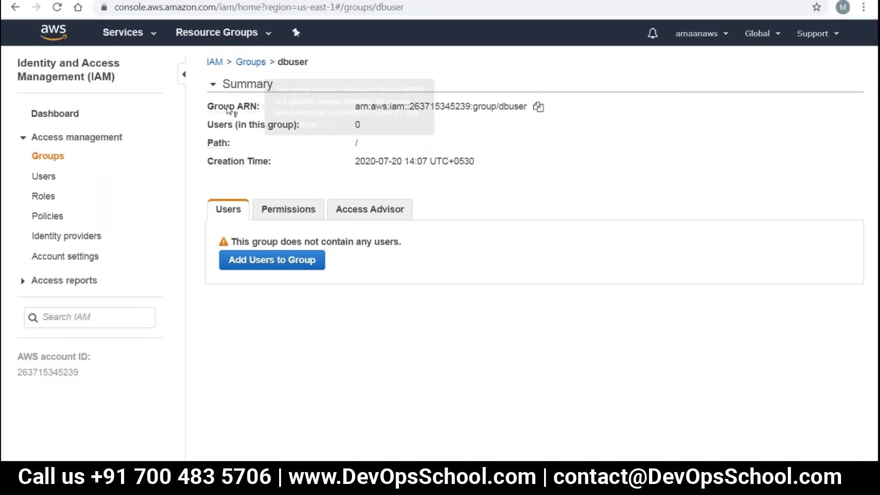
left_click(212, 84)
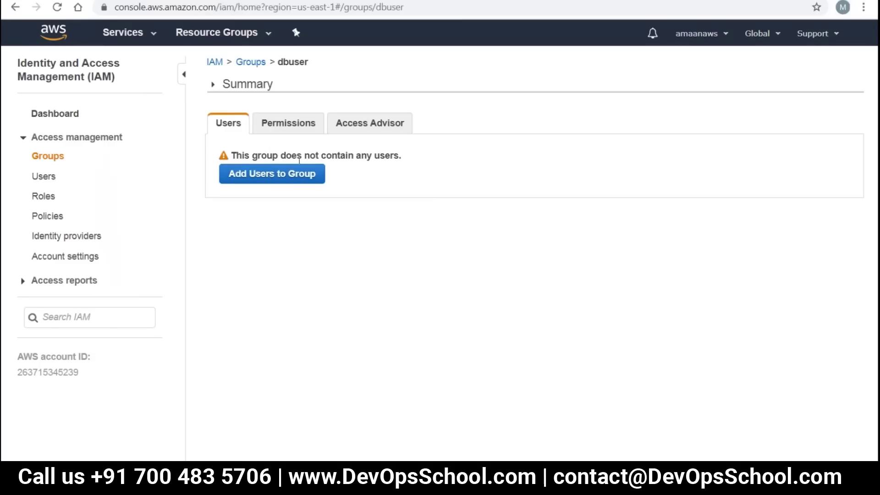
left_click(49, 157)
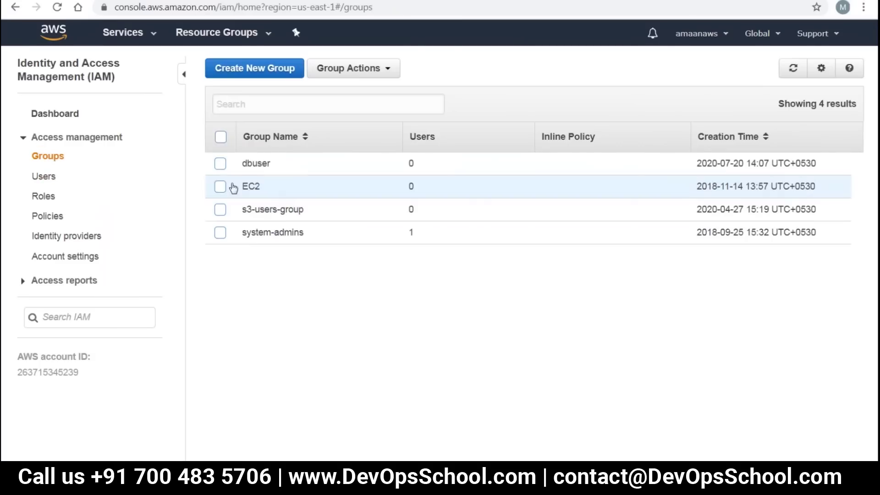
left_click(220, 163)
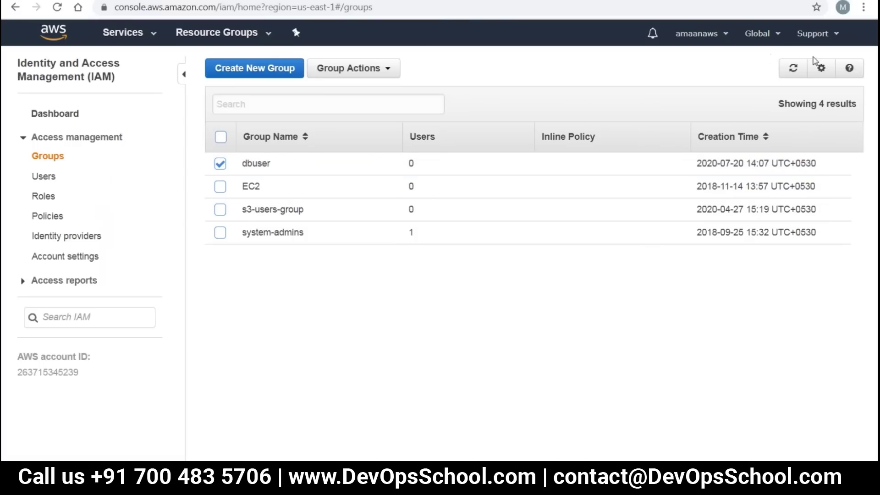
left_click(821, 69)
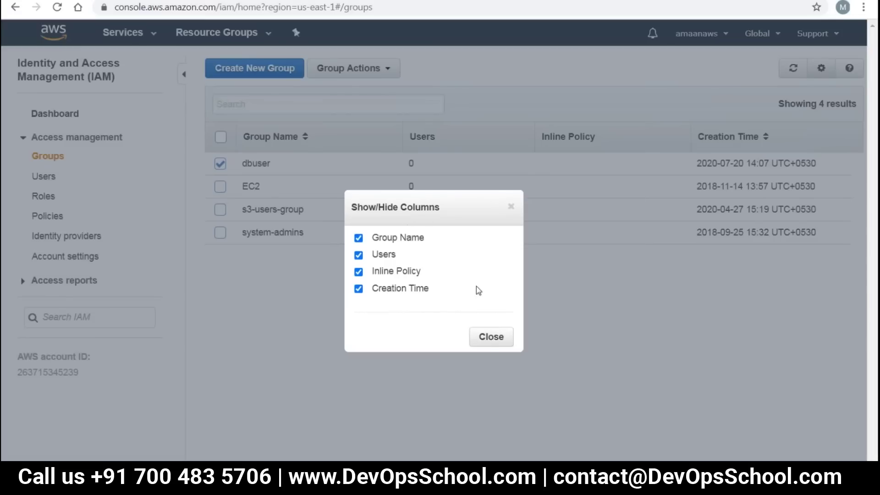
left_click(517, 208)
left_click(253, 165)
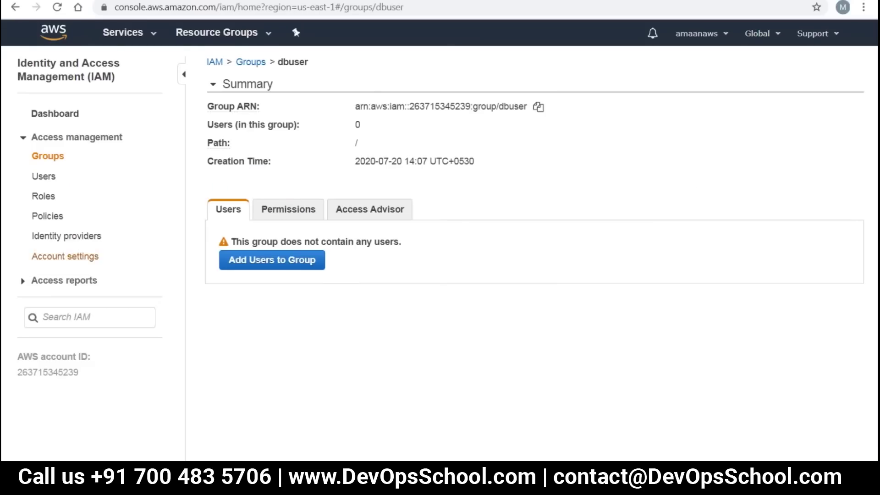
left_click(44, 178)
left_click(50, 156)
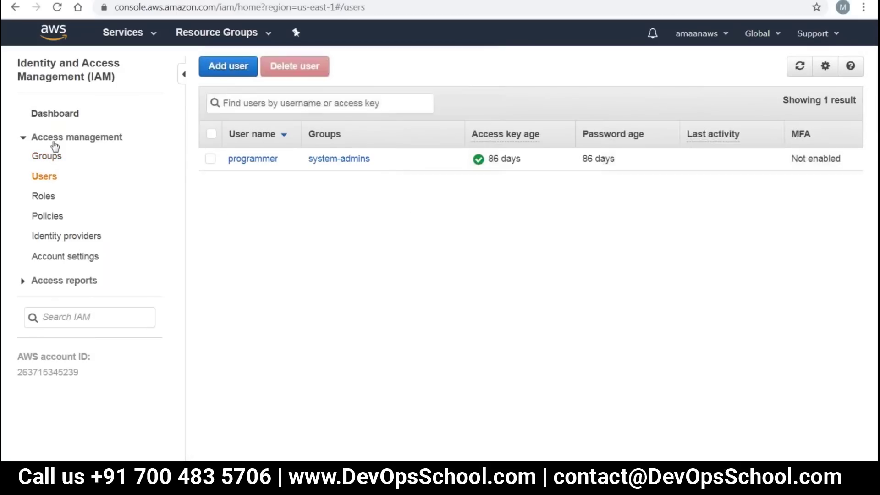
- Delete the dbuser group from the IAM groups
left_click(48, 156)
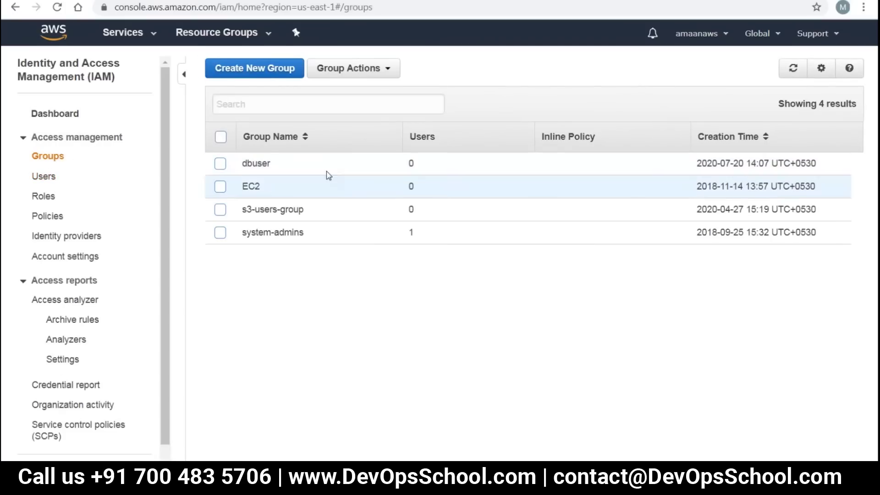
left_click(221, 164)
left_click(358, 67)
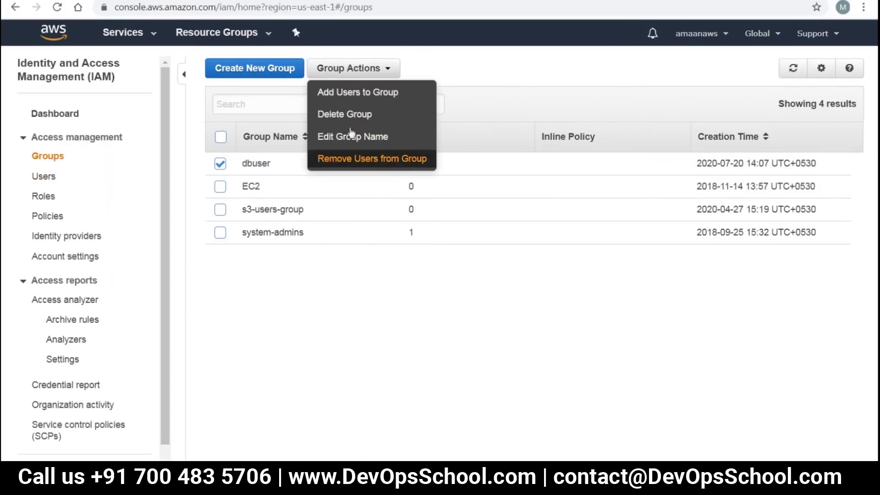
left_click(350, 115)
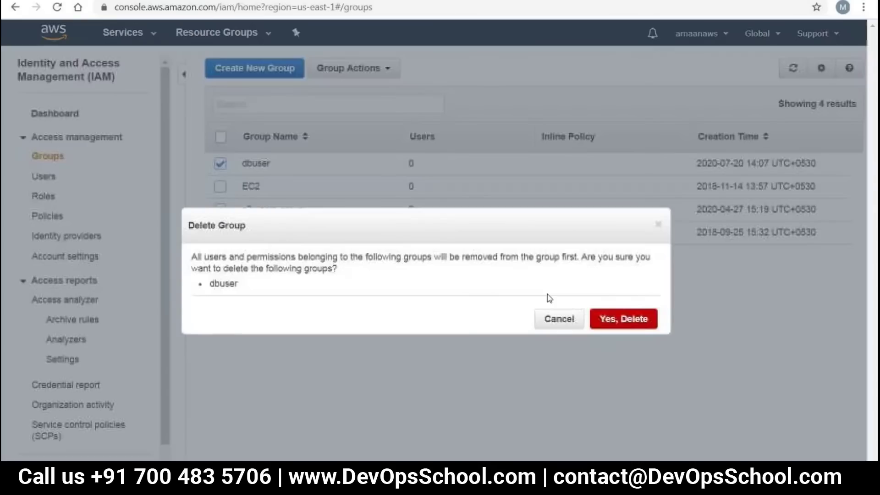
left_click(624, 316)
- Create an IAM group named mys3admins with the AmazonS3FullAccess policy attached
left_click(281, 68)
left_click(369, 123)
type("my")
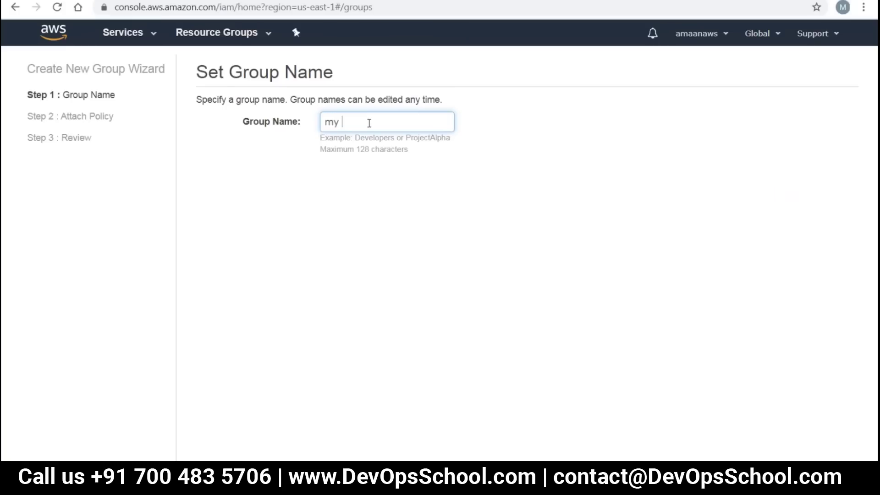
type("s3admins")
left_click(784, 467)
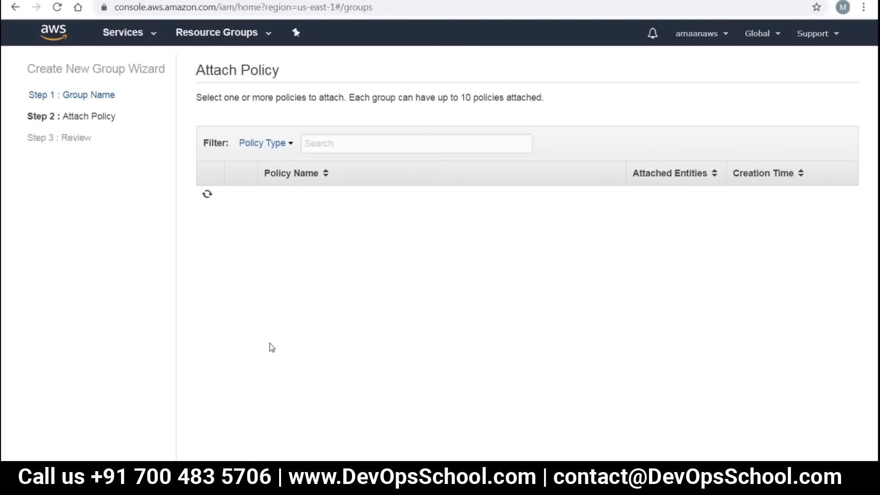
left_click(211, 268)
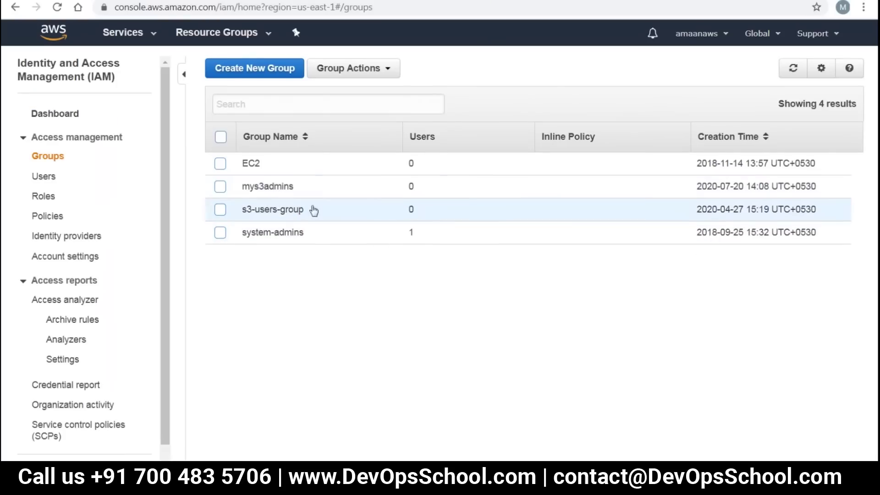
- Add the user programmer to the mys3admins group
left_click(386, 67)
left_click(357, 92)
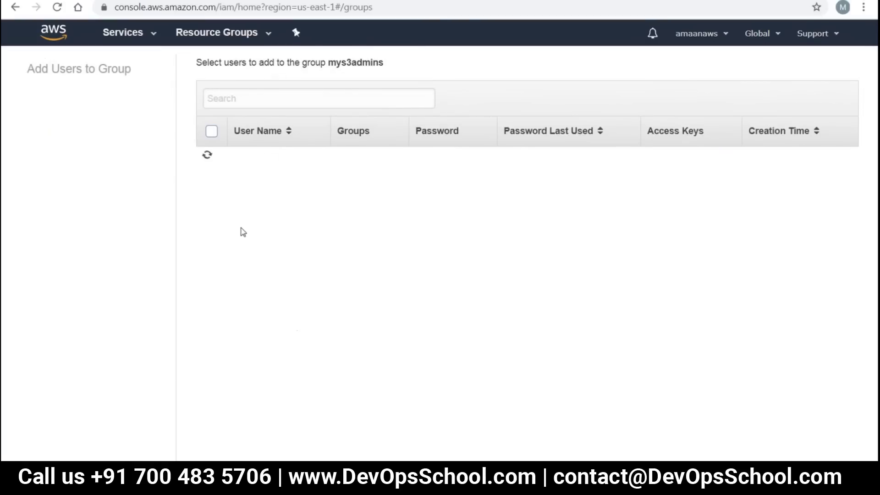
left_click(210, 158)
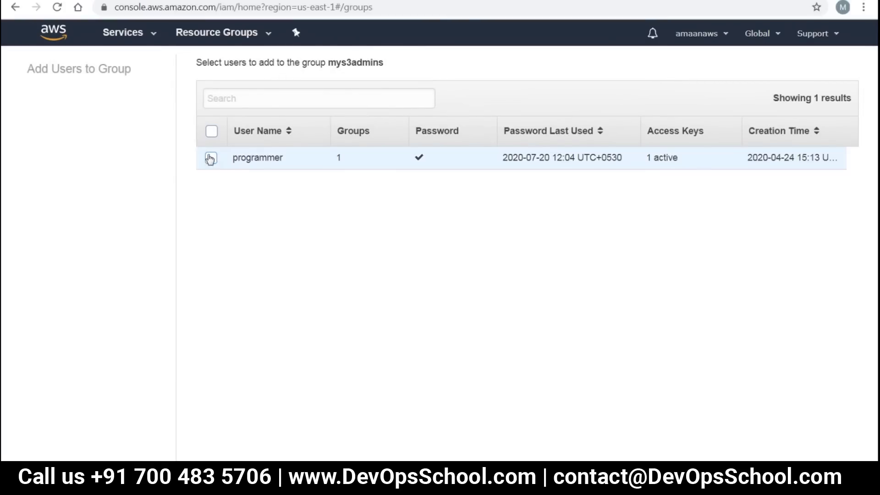
left_click(831, 476)
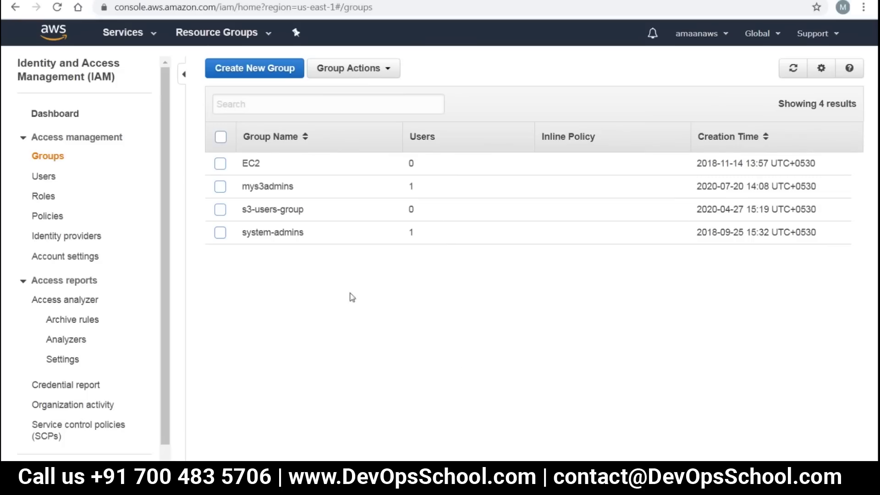
left_click(696, 35)
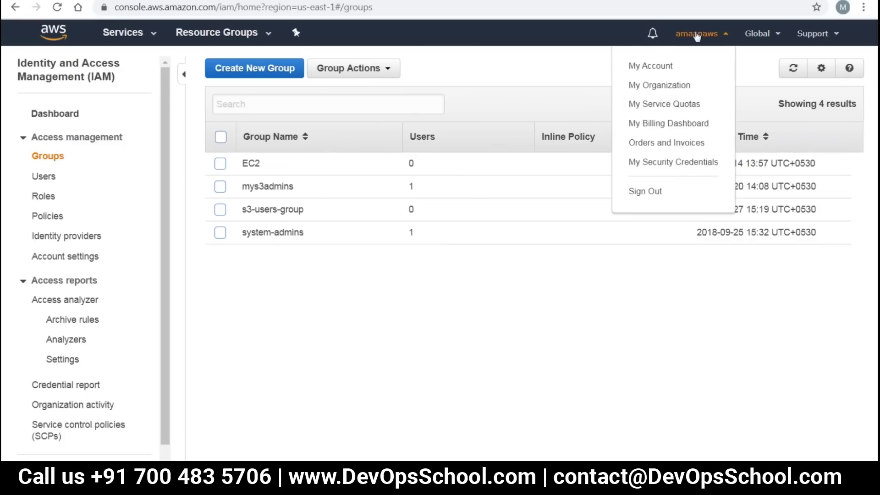
left_click(587, 81)
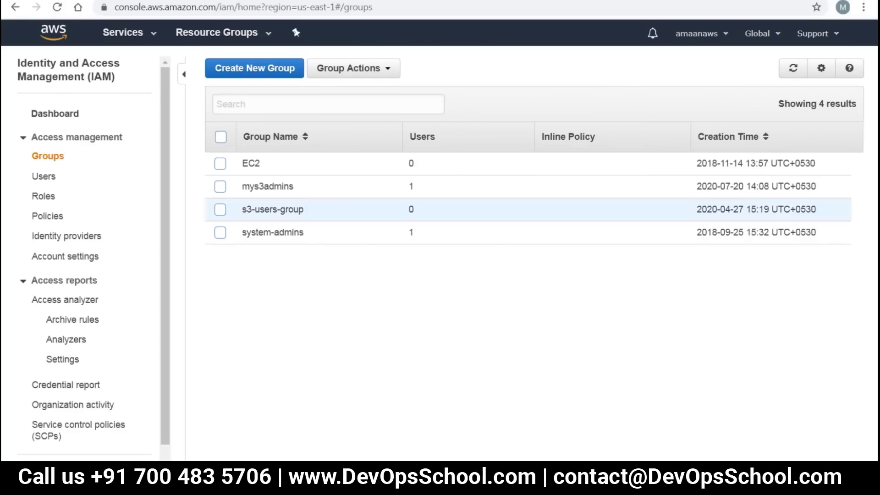
- Open the mys3admins group and review its users and attached permission policies
left_click(220, 187)
left_click(271, 192)
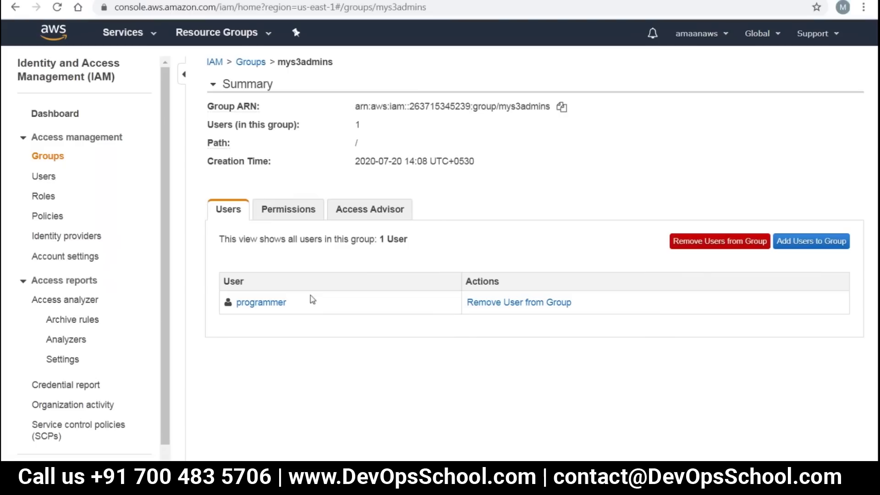
left_click(289, 213)
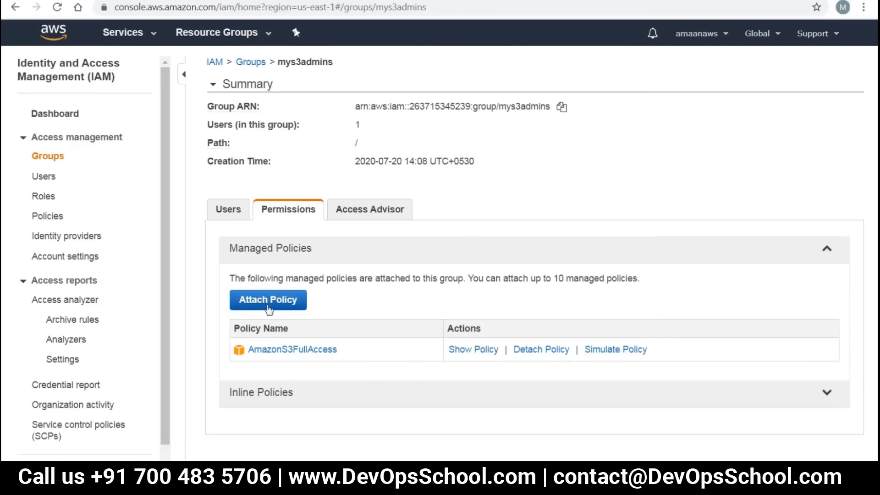
- Search the policies that can be attached to the mys3admins group for s3, leaving the group's attachments as they are
left_click(289, 300)
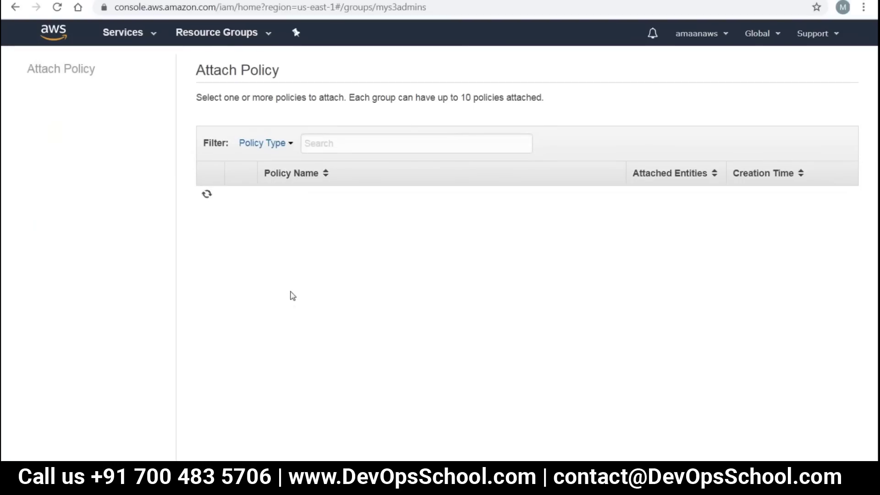
scroll(352, 326, "down", 2)
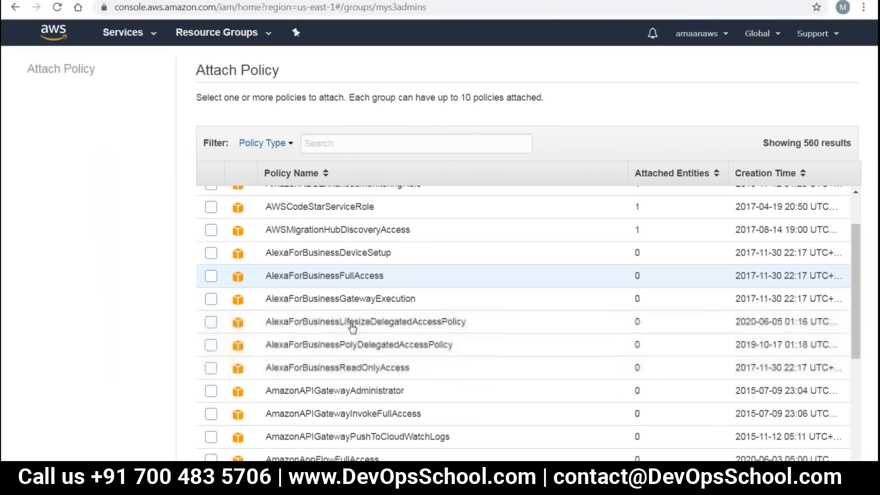
scroll(353, 321, "down", 3)
left_click(359, 145)
type("s3")
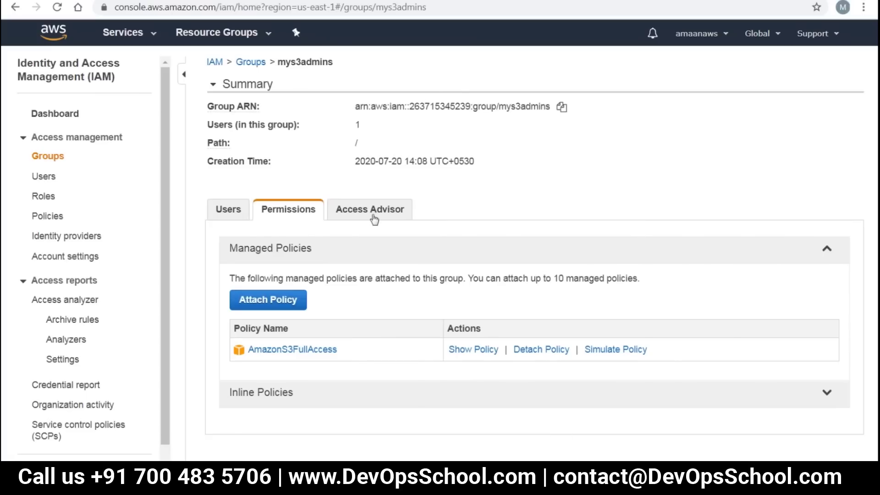
- Review the access advisor, permissions and users of the mys3admins group
left_click(374, 219)
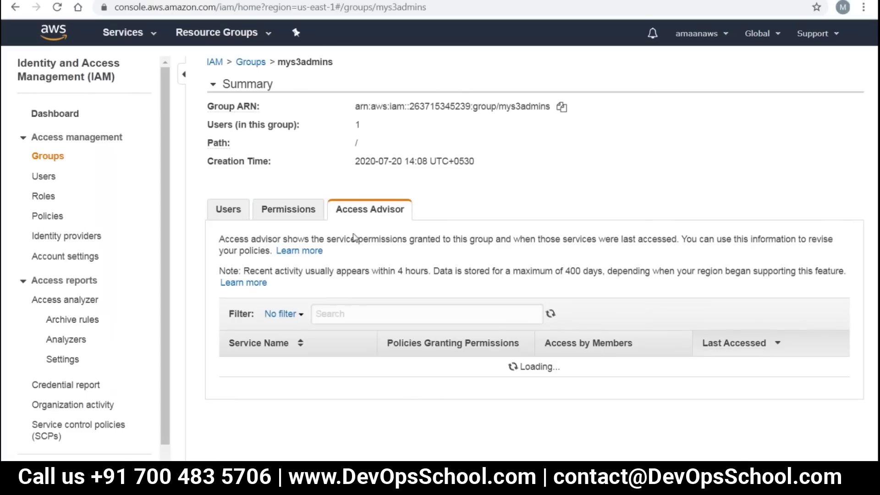
left_click(296, 213)
left_click(228, 209)
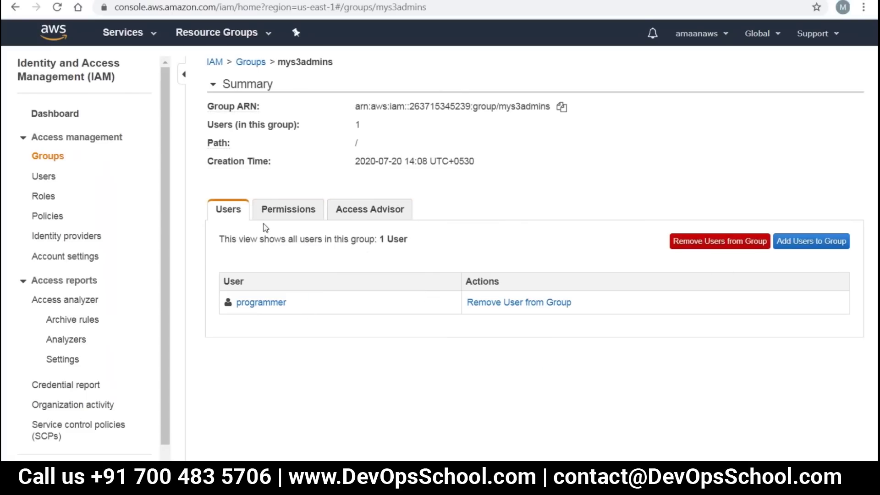
- Examine the IAM users with their group memberships and the existing IAM roles with their trusted entities
left_click(43, 180)
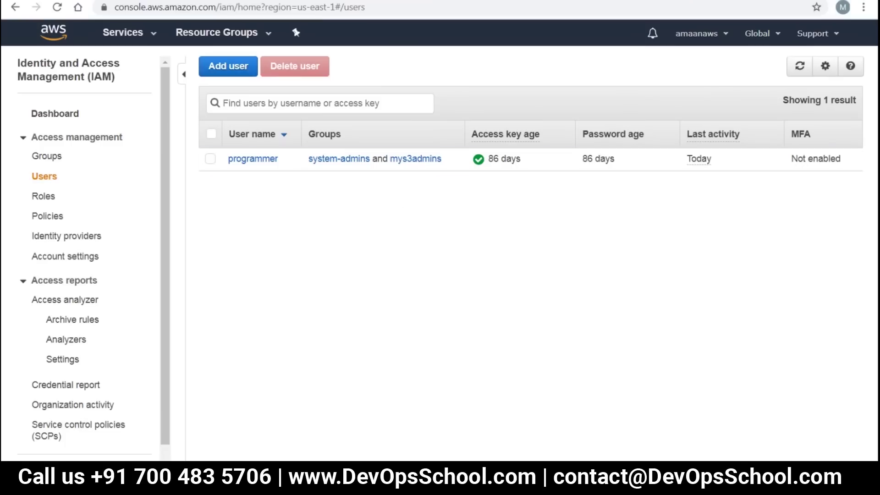
left_click(48, 203)
scroll(466, 274, "down", 4)
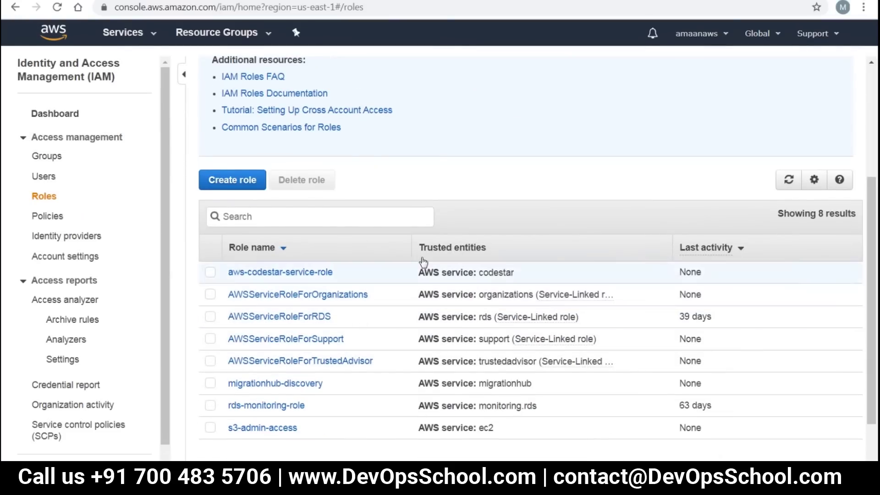
scroll(366, 437, "down", 2)
scroll(261, 326, "up", 3)
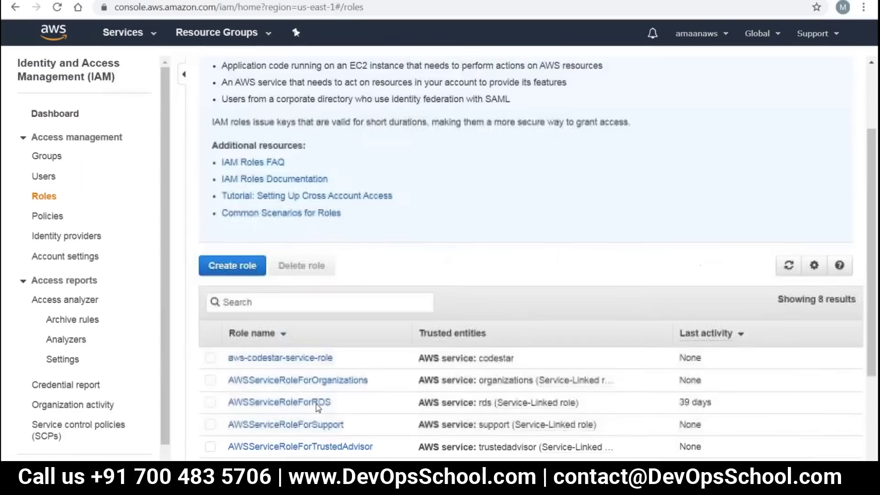
scroll(261, 325, "down", 4)
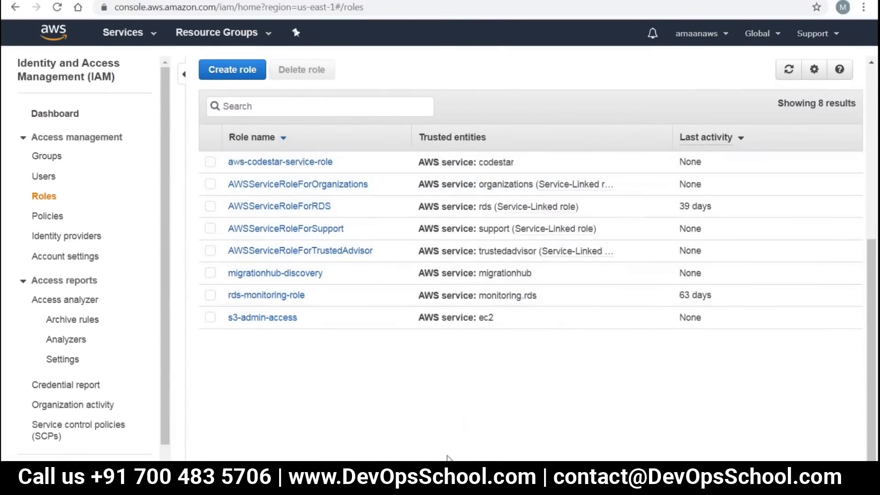
scroll(340, 298, "up", 4)
scroll(566, 338, "down", 3)
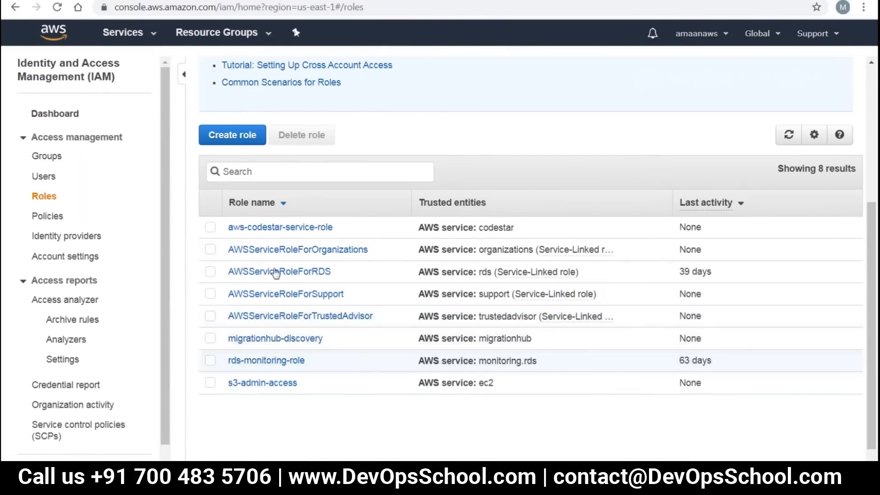
- Start creating a new IAM policy and inspect its empty JSON definition before returning to the visual editor
left_click(48, 217)
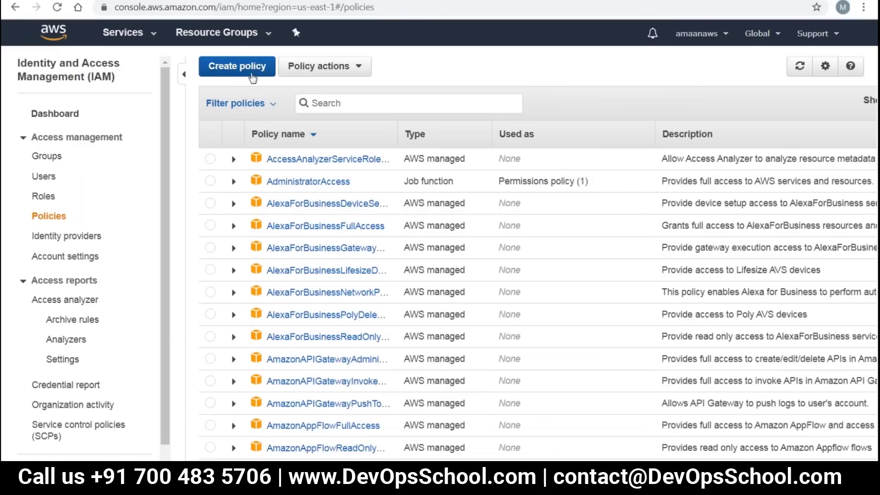
left_click(237, 66)
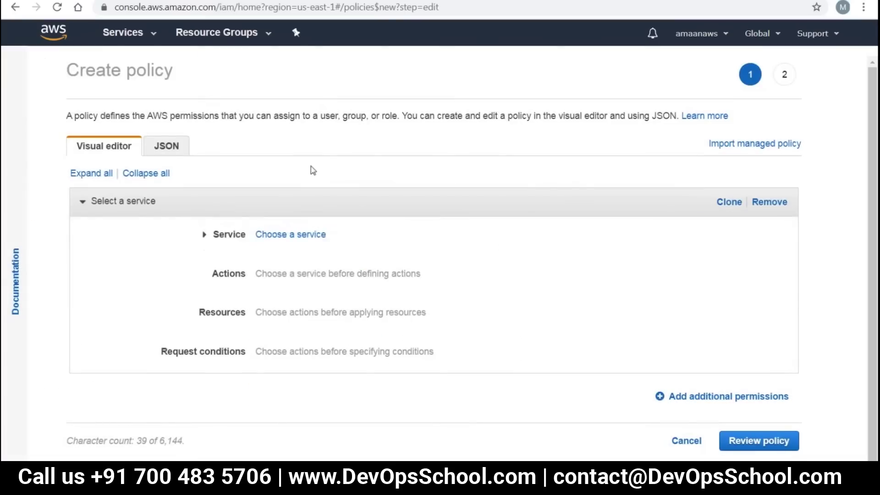
left_click(183, 153)
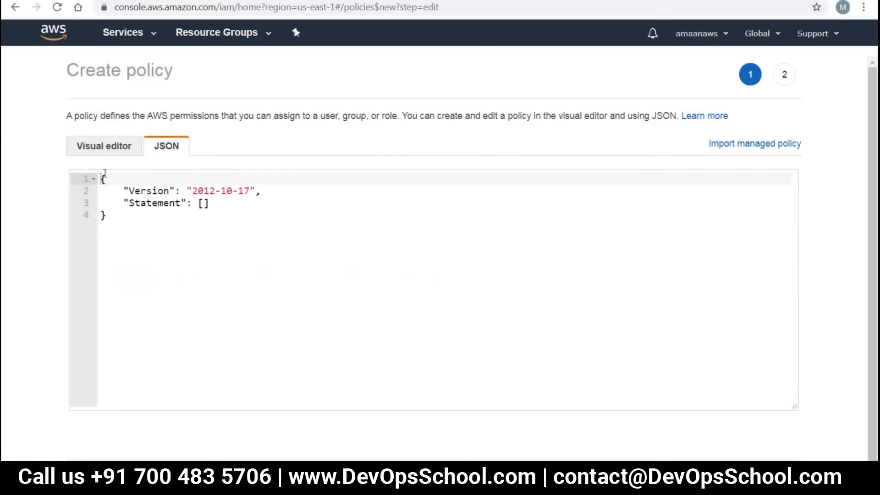
left_click_drag(115, 213, 98, 163)
left_click(239, 313)
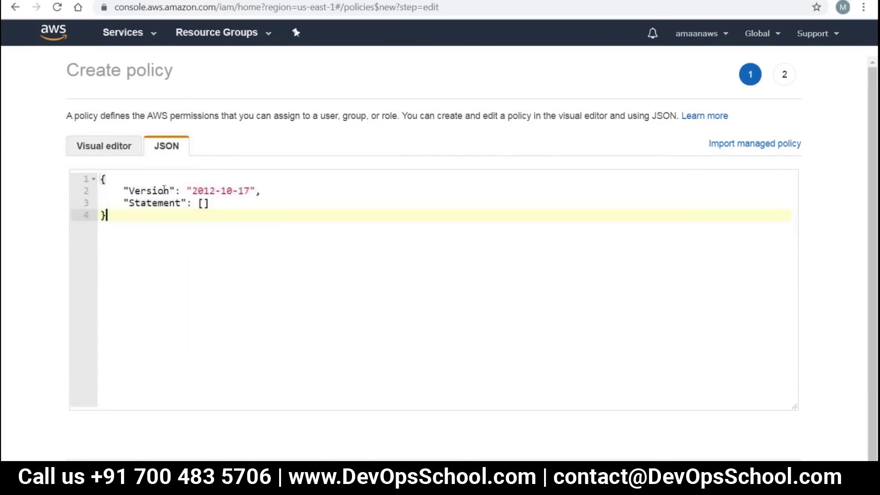
left_click(129, 146)
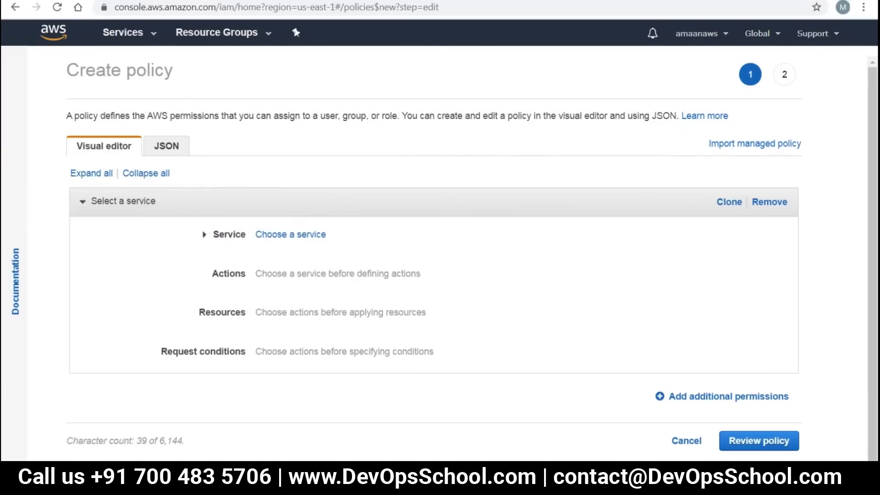
- Choose API Gateway as the policy's service and allow its Read and Write access levels
left_click(302, 236)
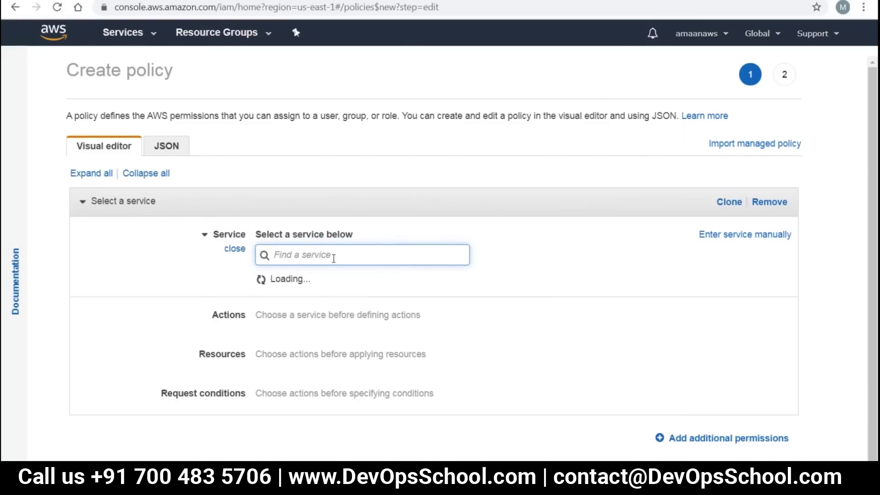
left_click(296, 390)
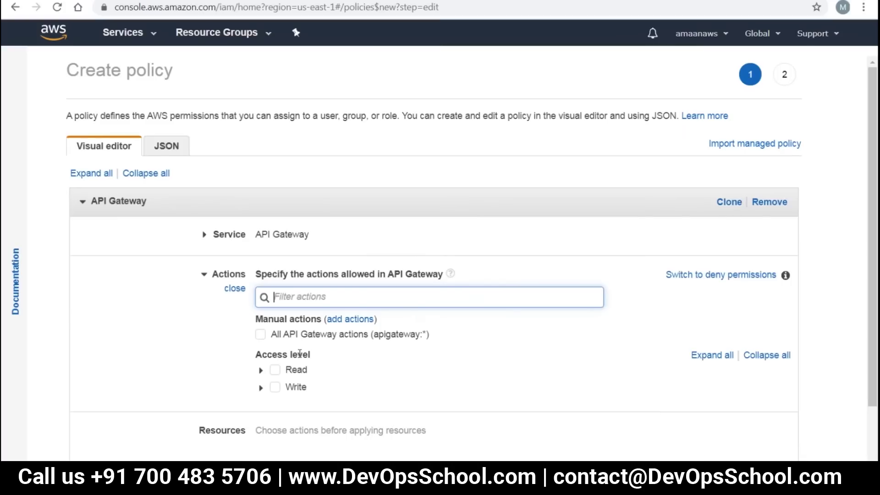
left_click(275, 370)
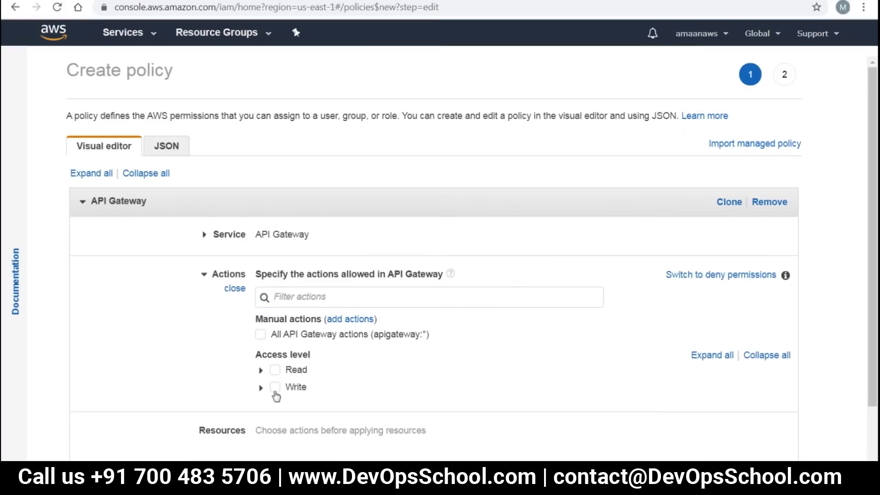
left_click(275, 387)
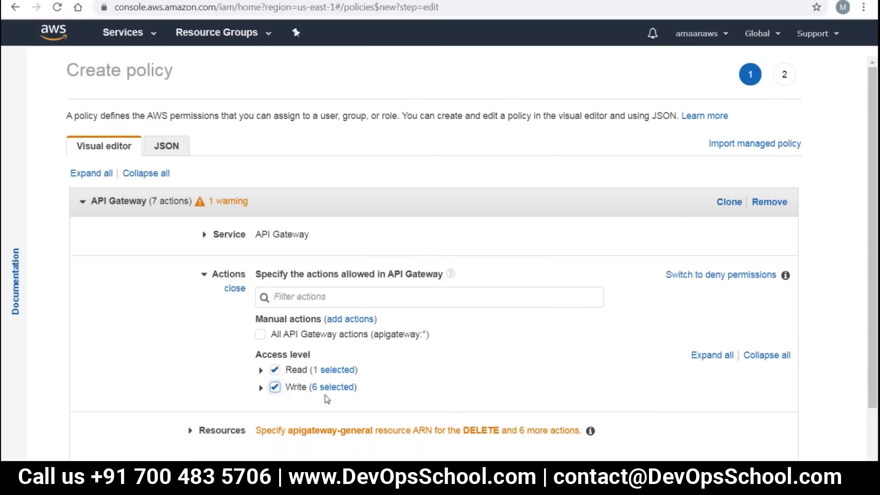
left_click(334, 301)
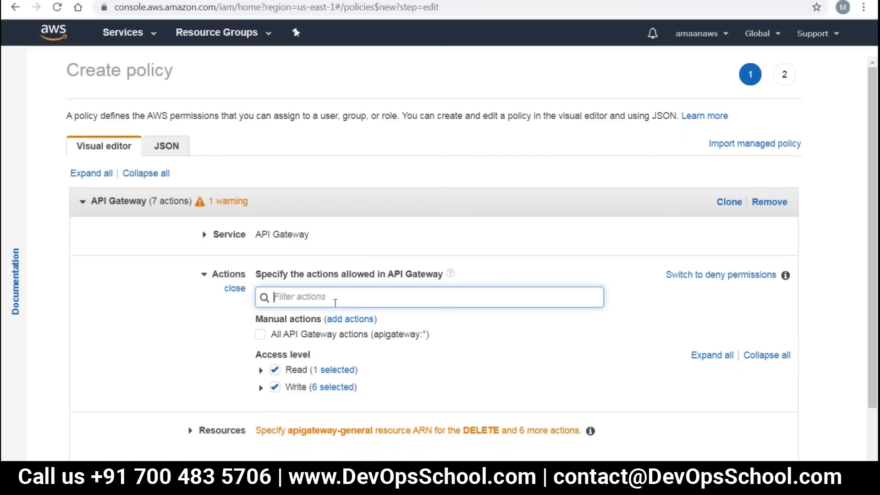
left_click(260, 335)
left_click(260, 335)
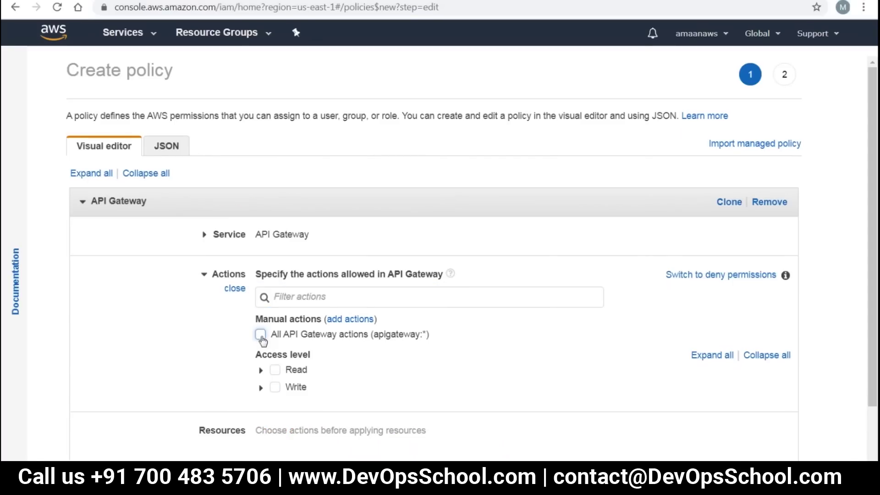
left_click(275, 371)
left_click(275, 388)
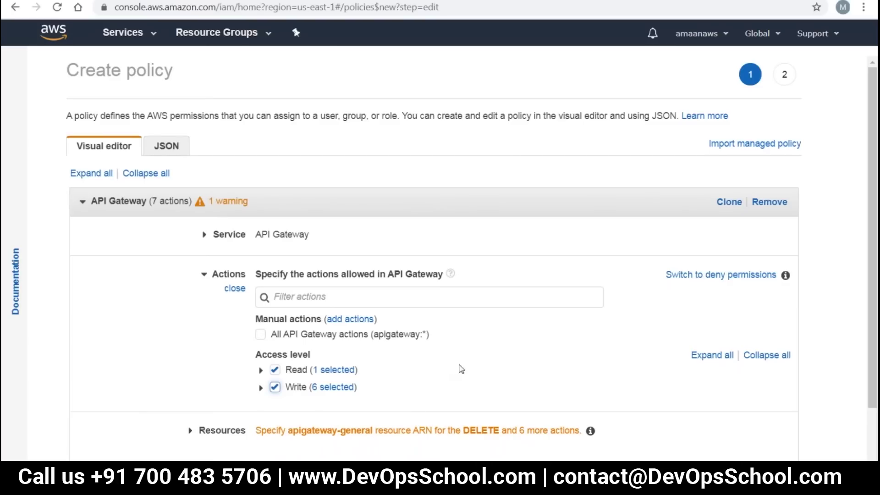
- Inspect the policy's resource settings and JSON, and try to submit it for review without specifying a resource
scroll(438, 370, "down", 2)
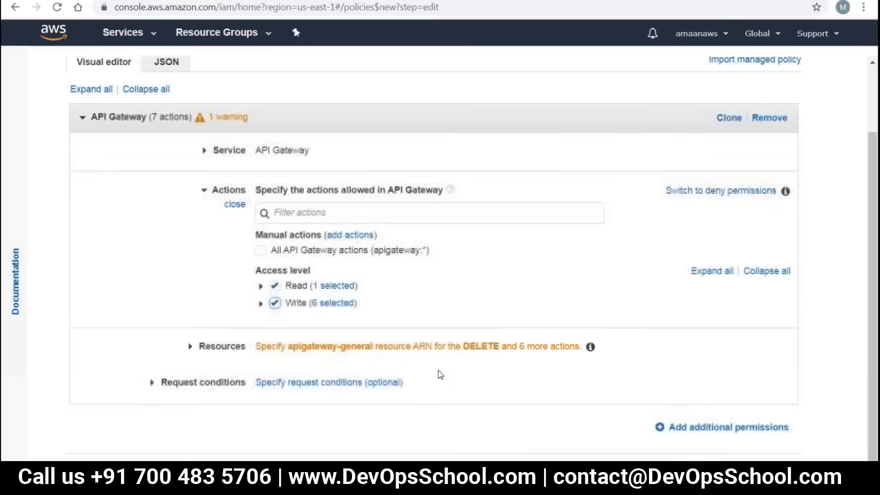
scroll(344, 348, "down", 1)
scroll(733, 238, "up", 3)
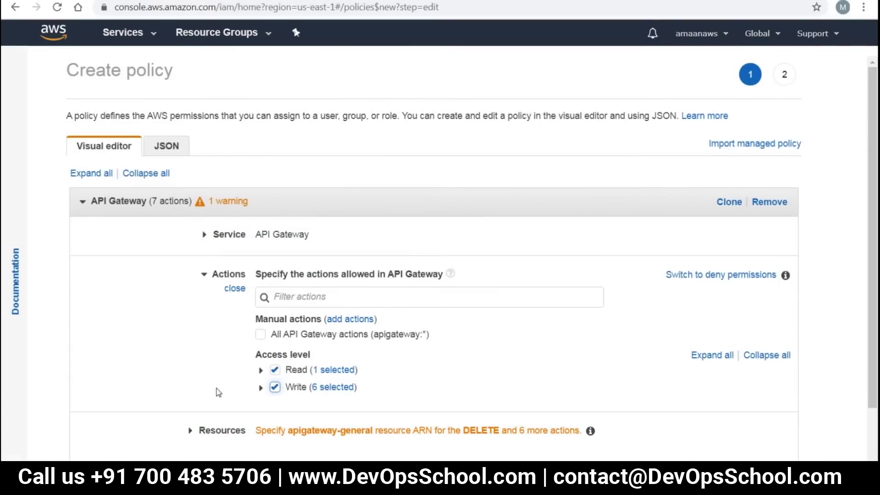
scroll(219, 392, "down", 3)
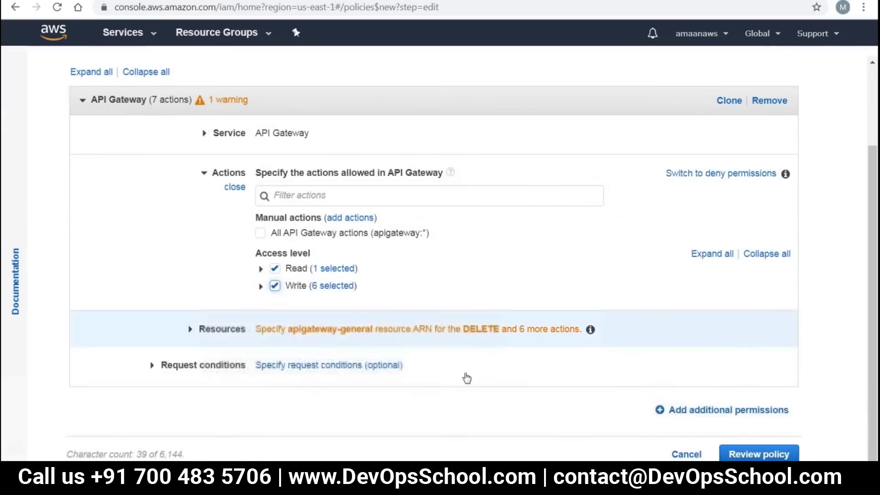
left_click(215, 329)
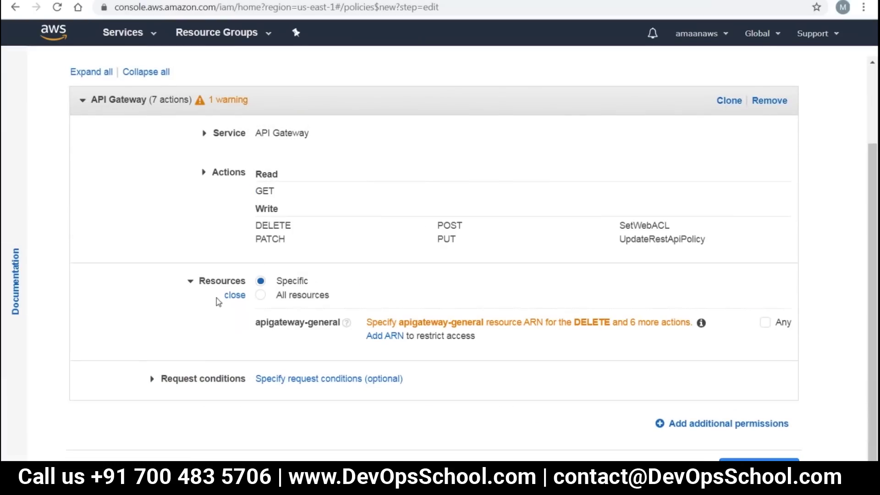
left_click(235, 294)
left_click(770, 455)
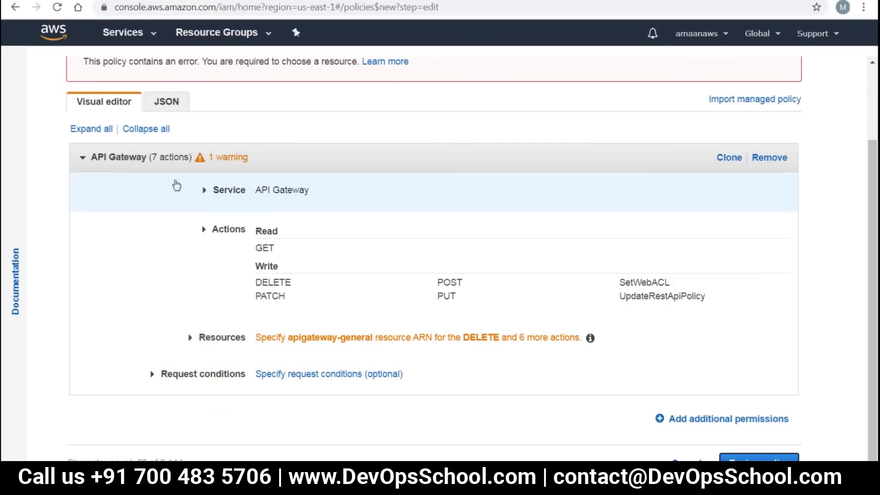
left_click(156, 107)
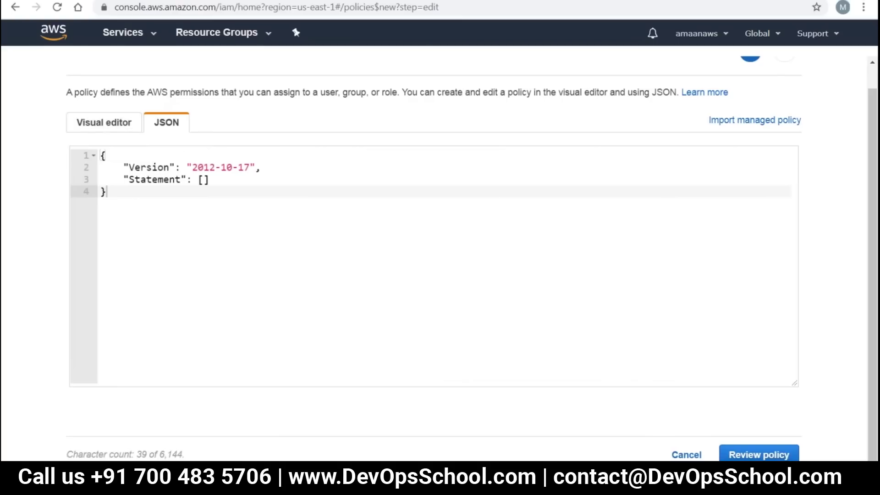
left_click(100, 123)
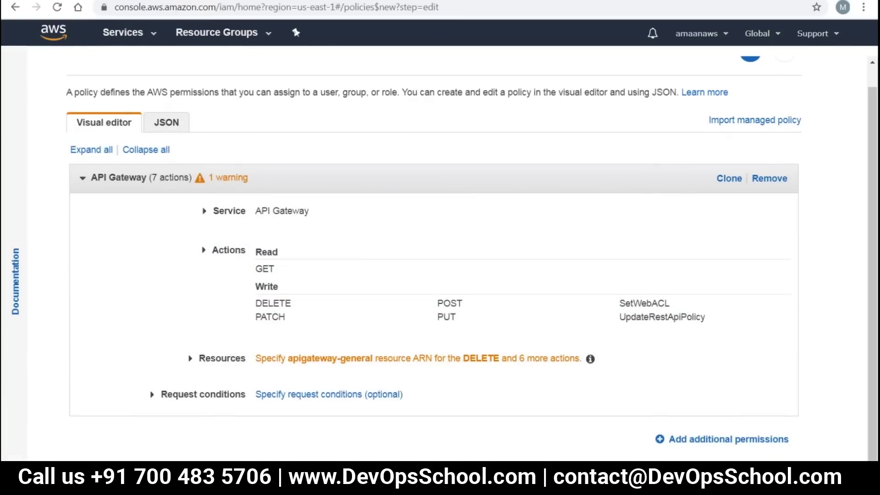
- Allow any apigateway-general resource for the API Gateway permissions and proceed to the policy review
left_click(318, 338)
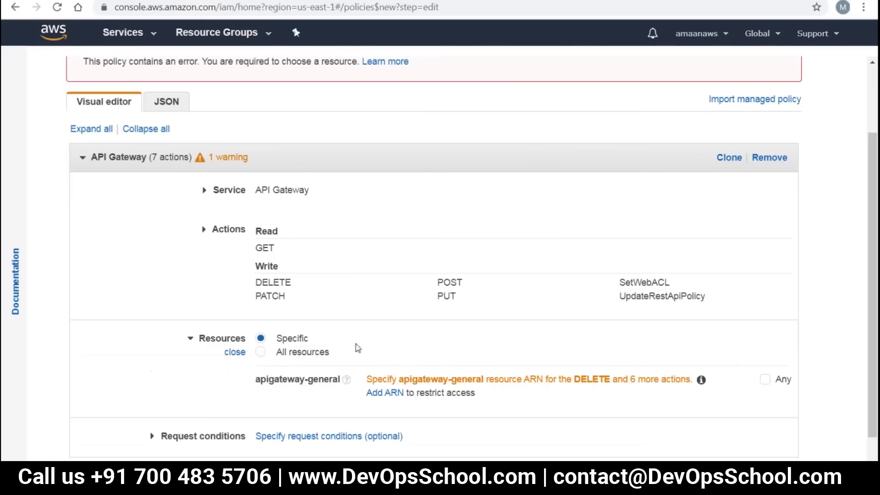
left_click(763, 383)
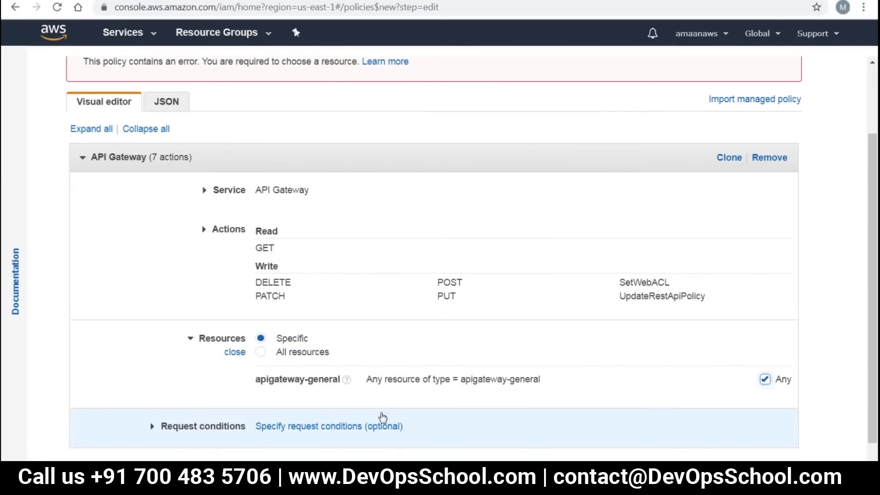
scroll(380, 418, "down", 2)
left_click(749, 455)
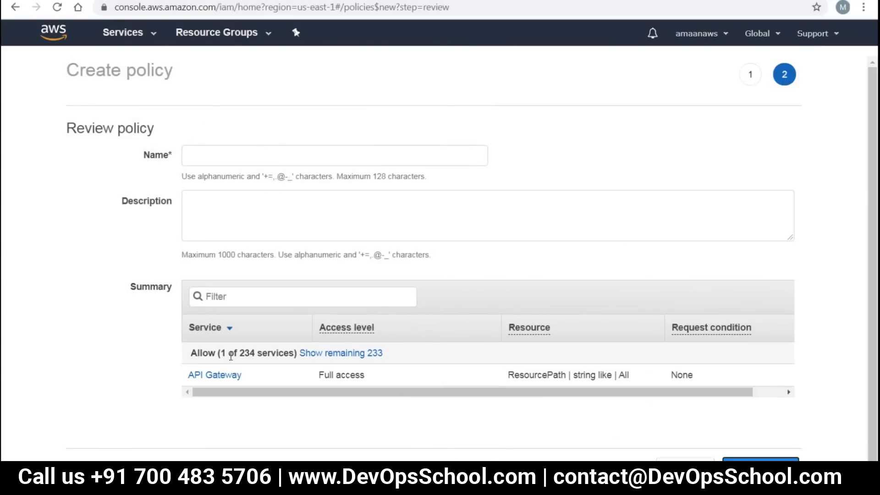
- Name the policy myapigatewaypolicy and copy the name
left_click(232, 152)
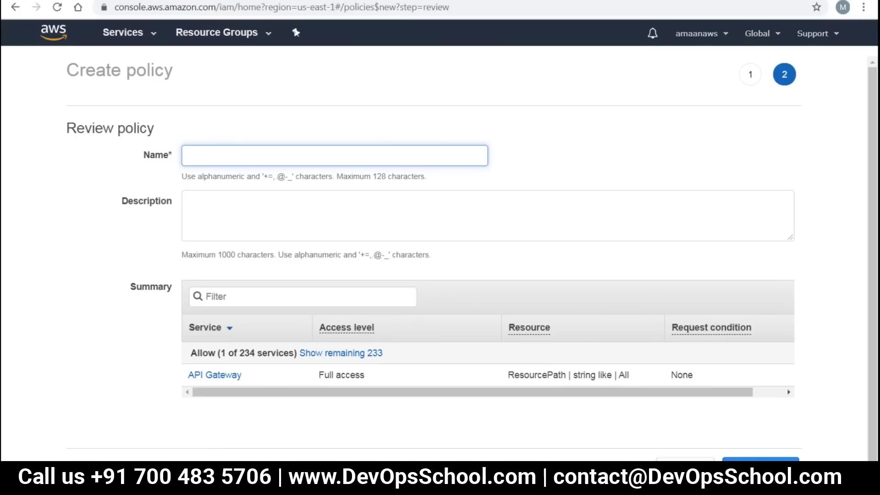
type("myapi")
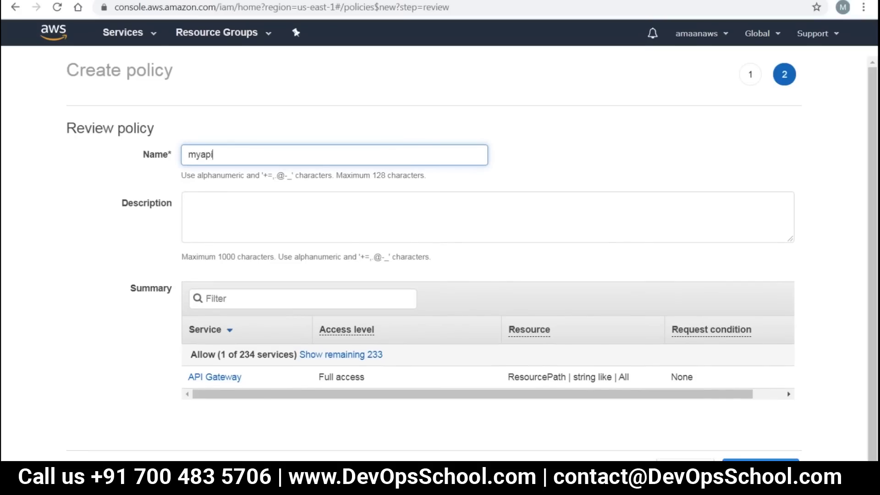
type("gatewaypolicy")
key("ctrl+a")
key("ctrl+c")
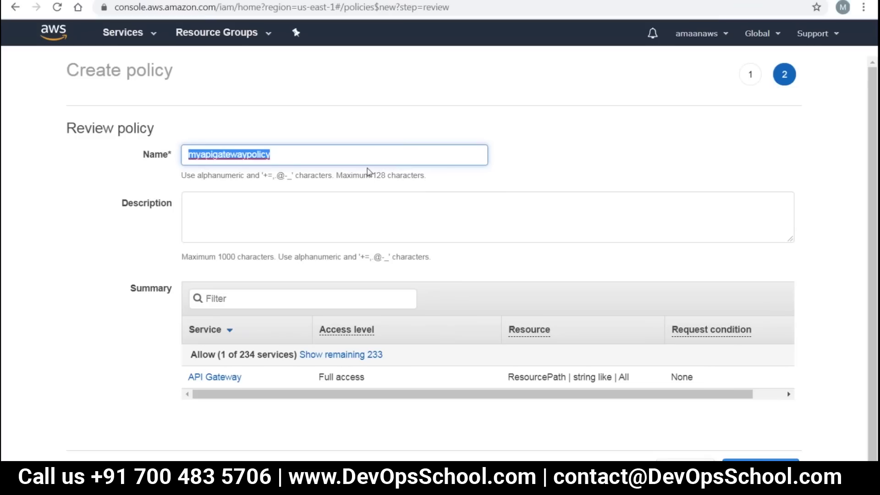
- Describe the policy as "myapigatewaypolicy for users to use API Gateway" and create it
left_click(363, 195)
key("ctrl+v")
type("for use")
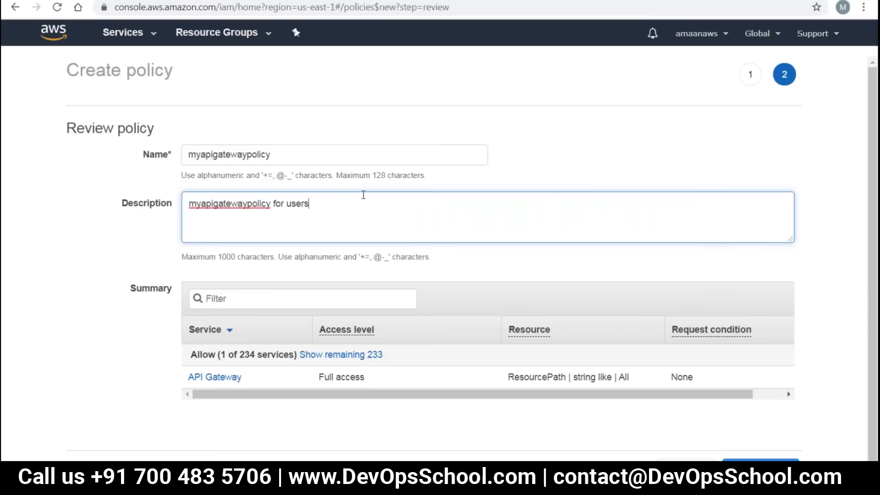
type("rs to use API Gateway")
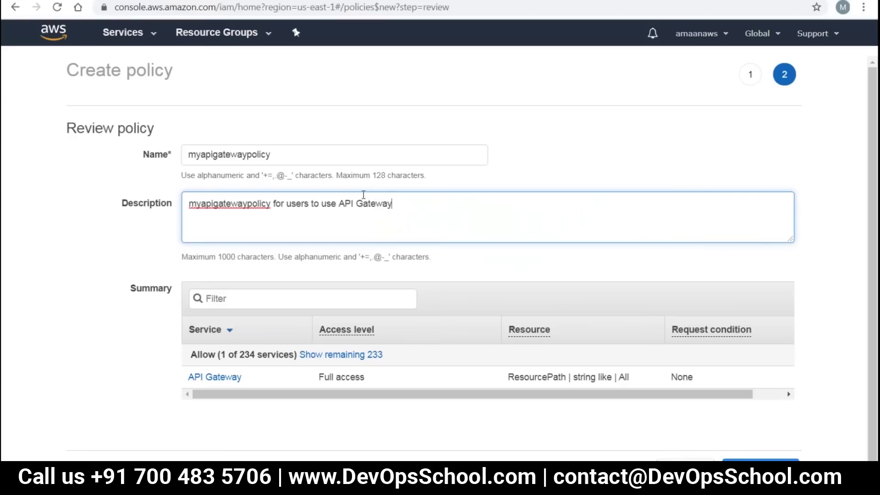
left_click(761, 460)
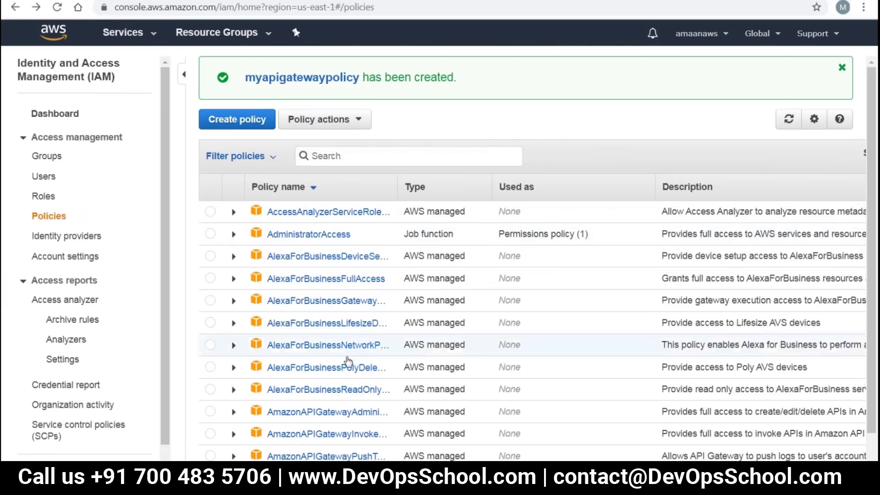
- Search the policies list for "myap" and open myapigatewaypolicy
scroll(348, 362, "down", 1)
scroll(350, 367, "down", 3)
scroll(351, 367, "up", 4)
left_click(365, 161)
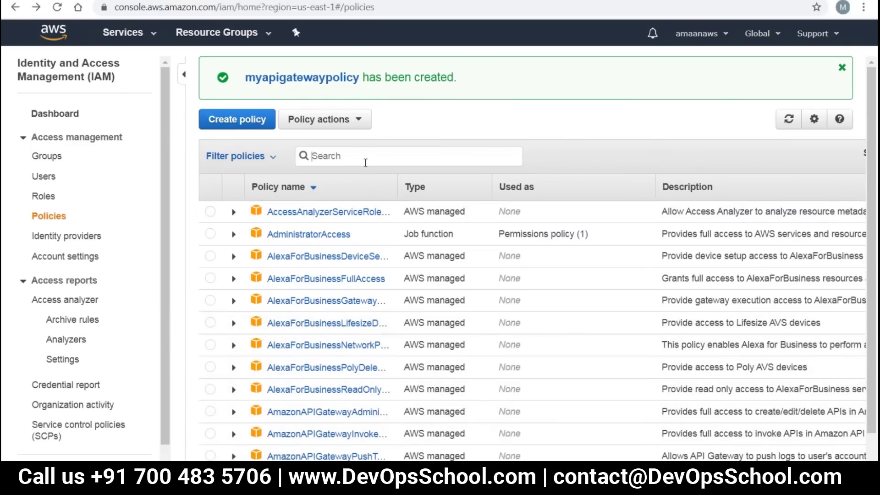
type("myap")
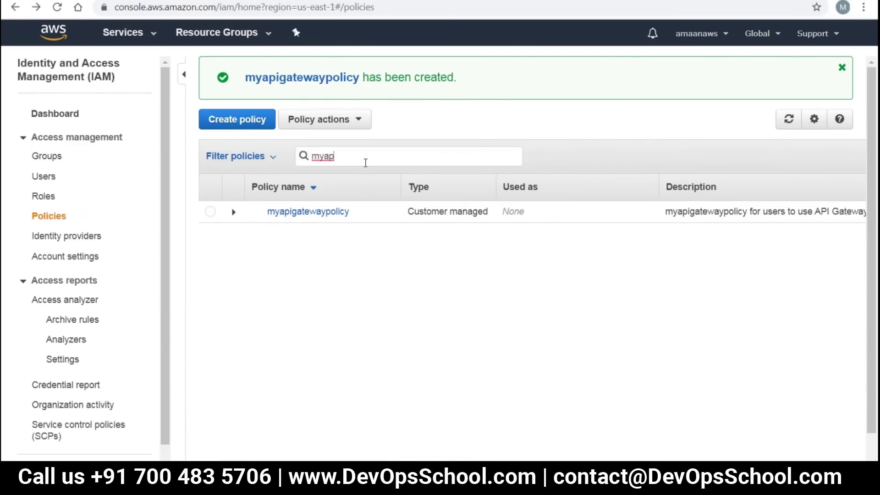
left_click(210, 212)
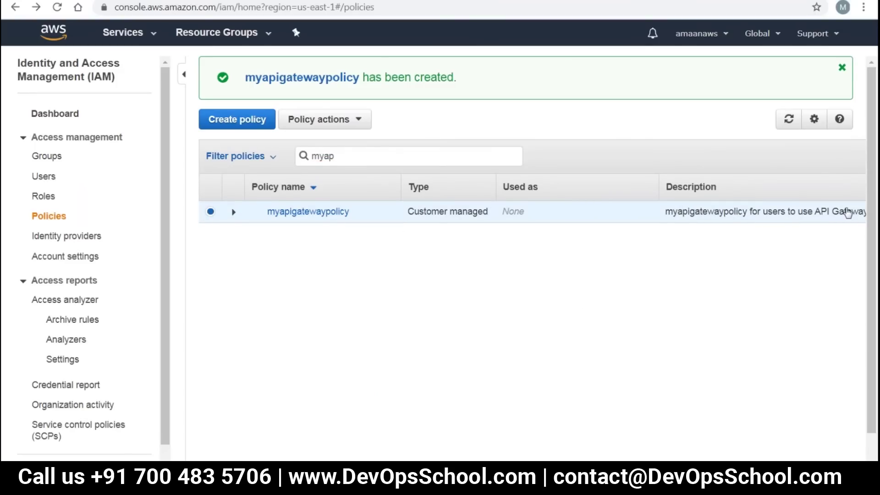
left_click(325, 216)
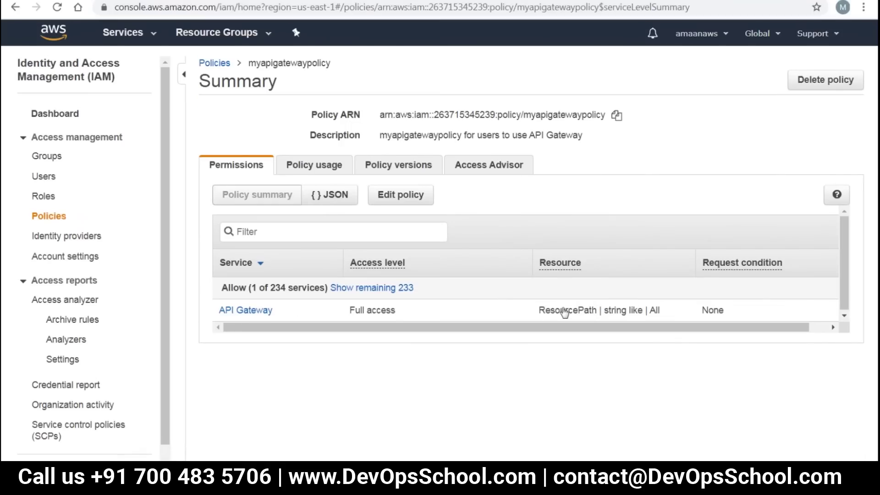
- Check the policy's usage, ARN and permissions summary for API Gateway
left_click(307, 171)
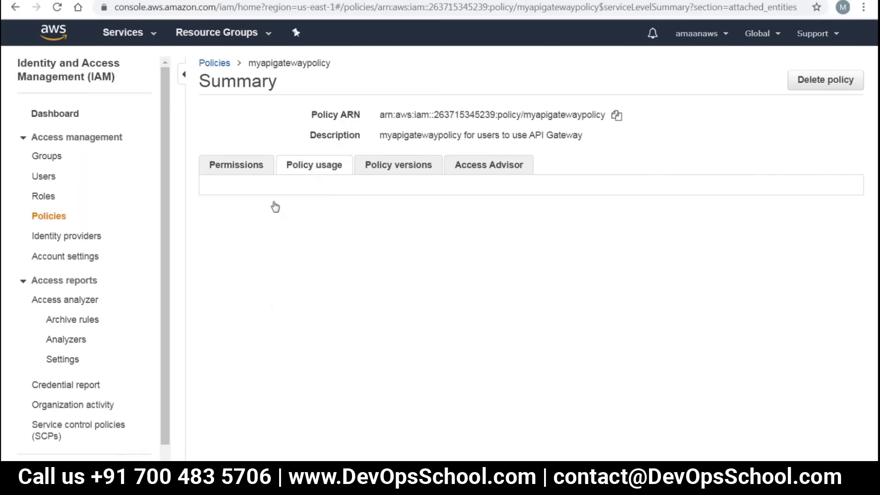
left_click(236, 165)
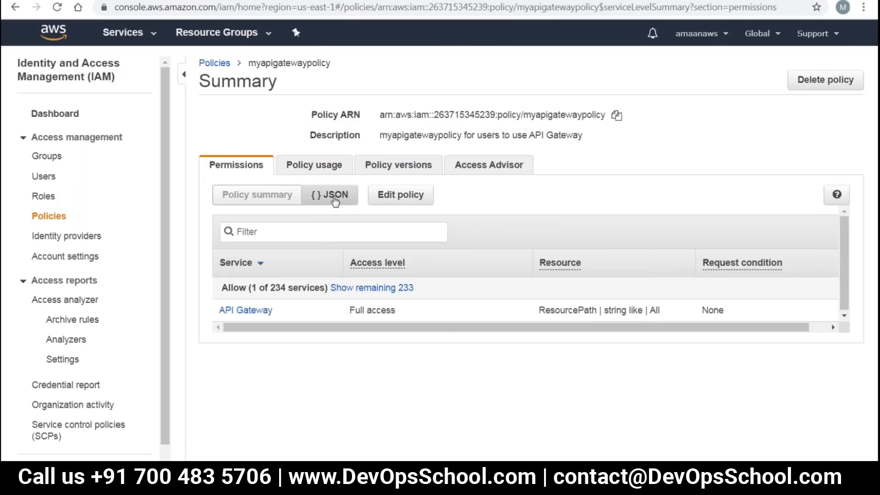
triple_click(531, 112)
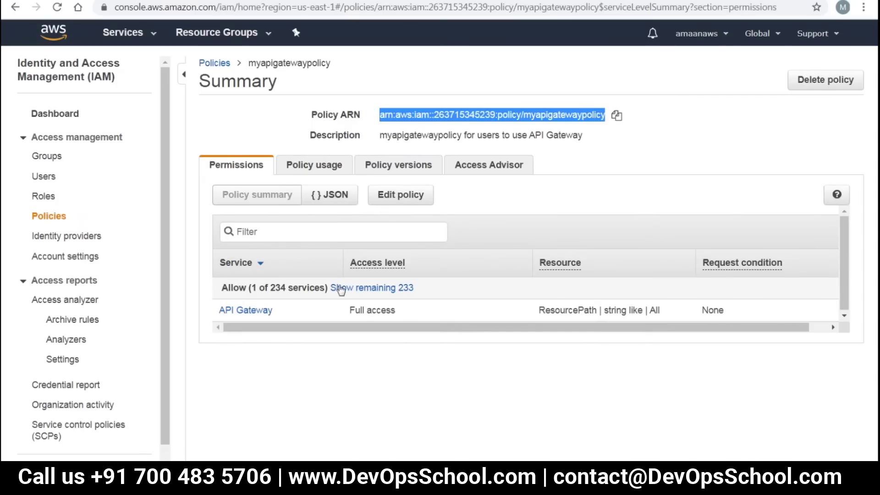
left_click_drag(691, 327, 433, 319)
- Examine the effect, actions and resource in the policy's JSON, and look at the policy editor without making changes
left_click(324, 201)
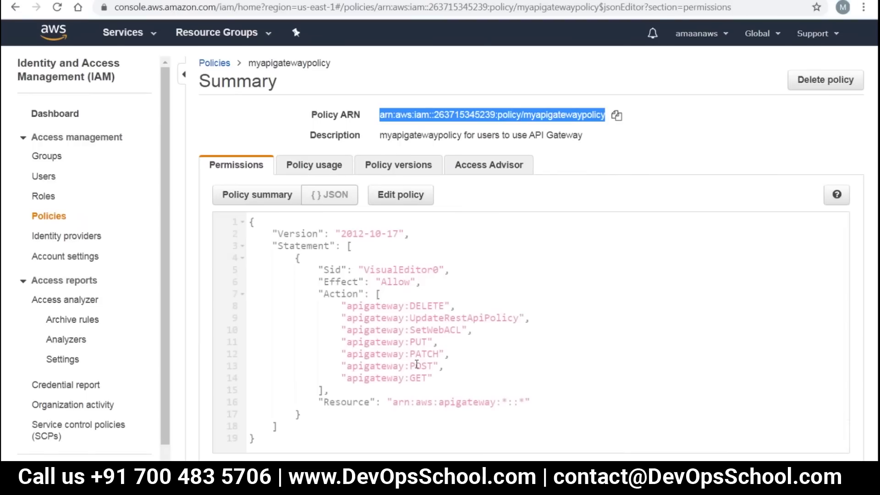
left_click_drag(293, 267, 633, 407)
left_click(633, 407)
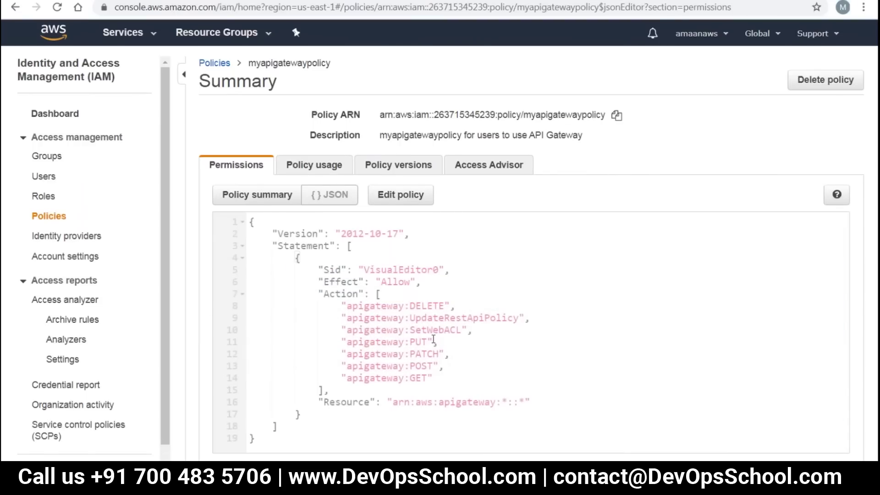
left_click_drag(277, 234, 545, 437)
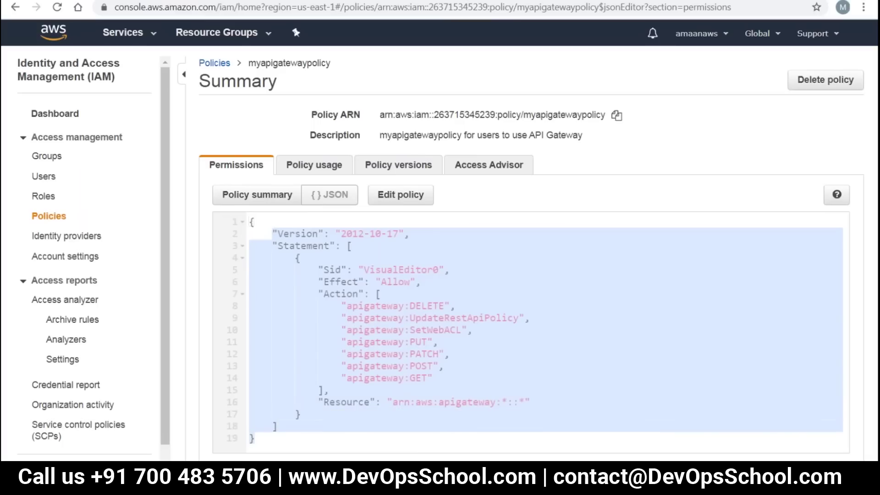
left_click(602, 420)
left_click_drag(601, 420, 357, 231)
left_click(338, 228)
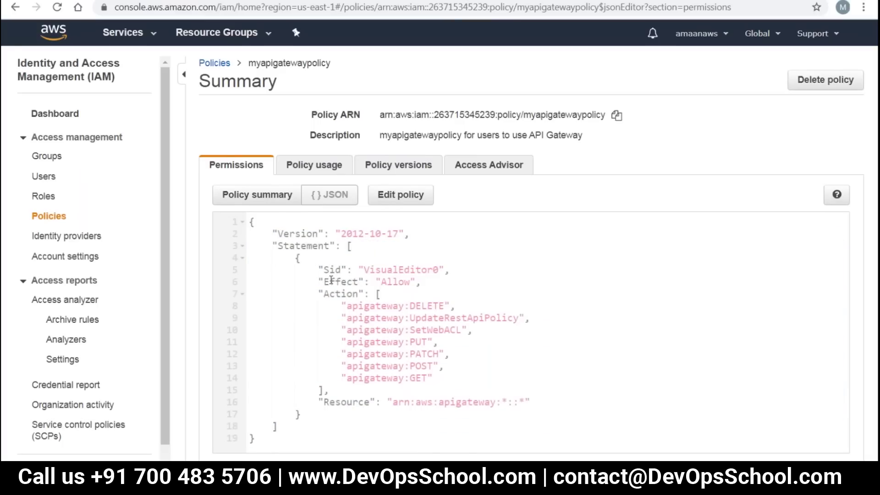
left_click_drag(318, 280, 421, 281)
left_click(368, 280)
left_click_drag(327, 266, 440, 282)
left_click(441, 282)
left_click_drag(337, 305, 537, 399)
left_click(331, 393)
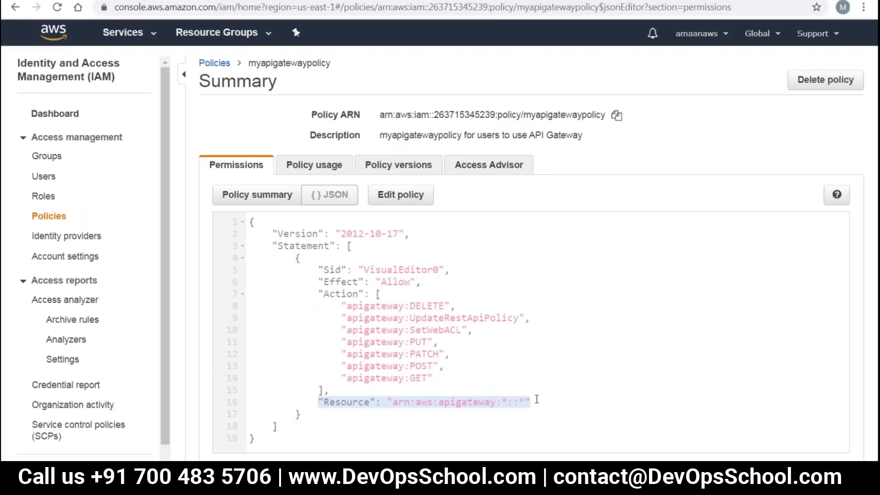
left_click(538, 399)
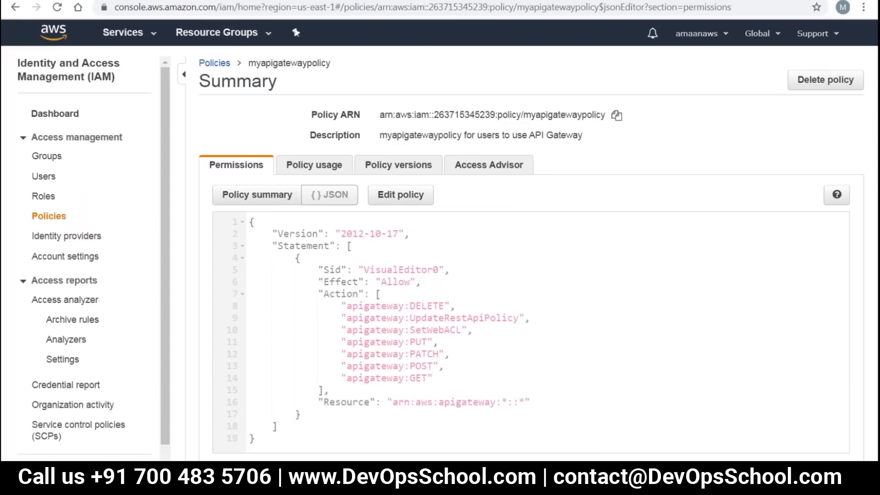
left_click_drag(446, 402, 301, 414)
left_click(301, 414)
left_click(395, 194)
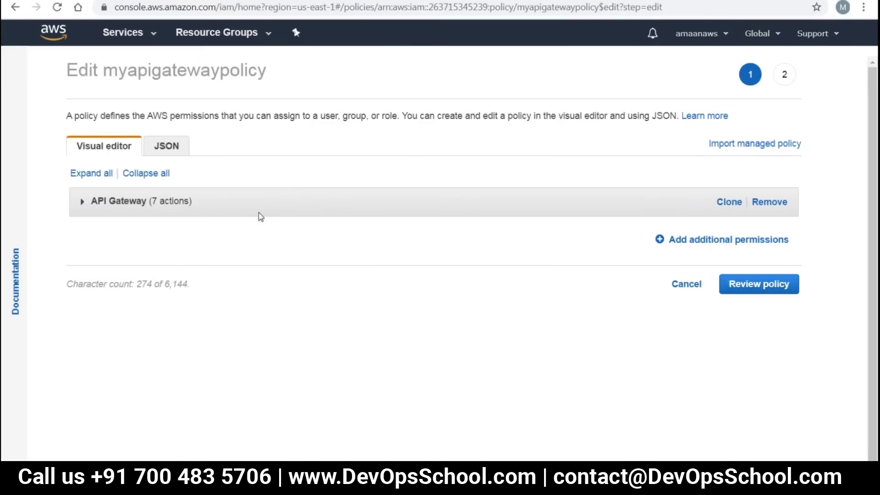
left_click(686, 284)
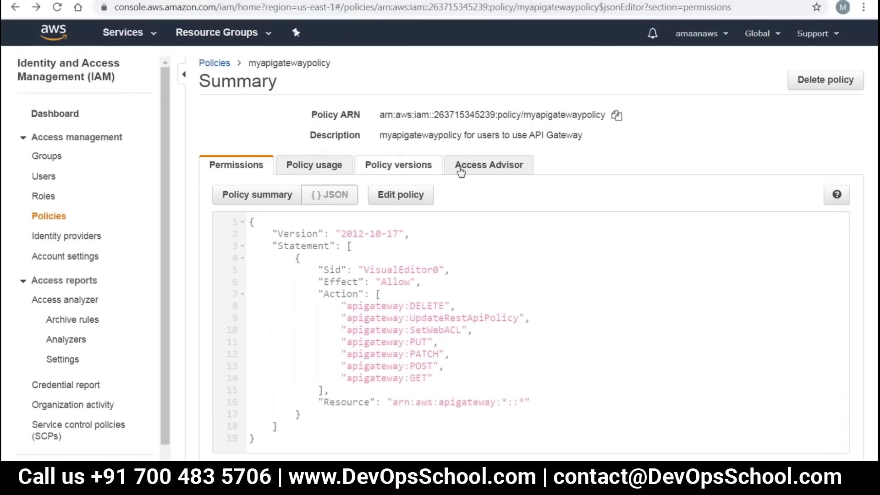
- Attach myapigatewaypolicy to the programmer user
left_click(303, 161)
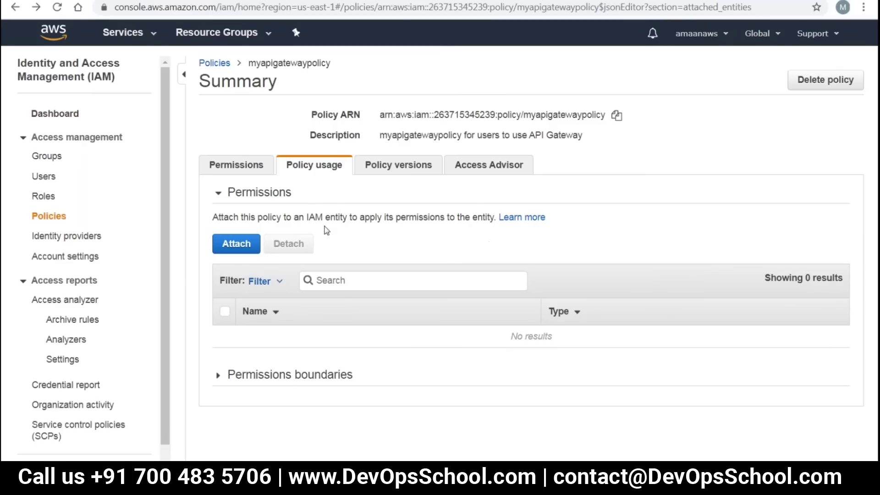
left_click_drag(228, 217, 401, 217)
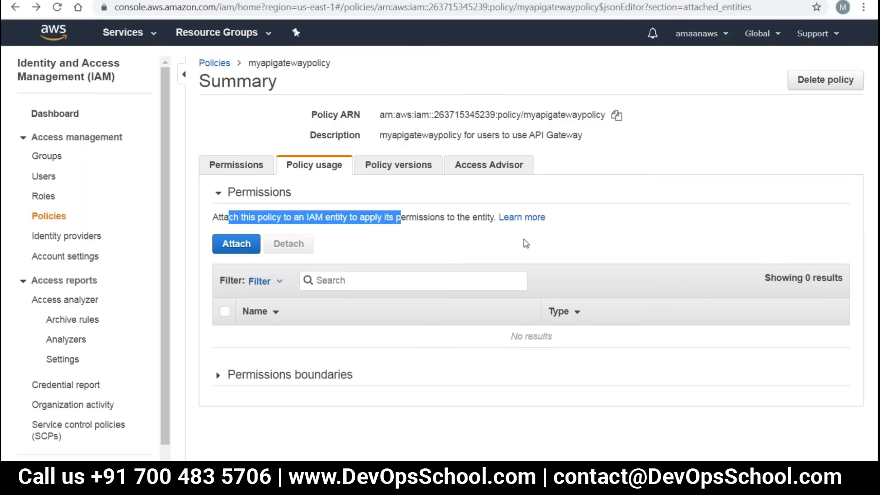
left_click(251, 246)
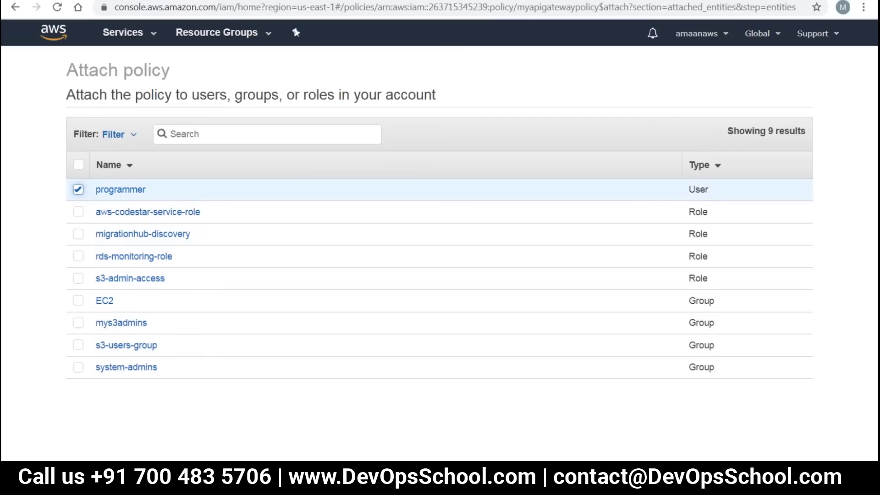
left_click(852, 474)
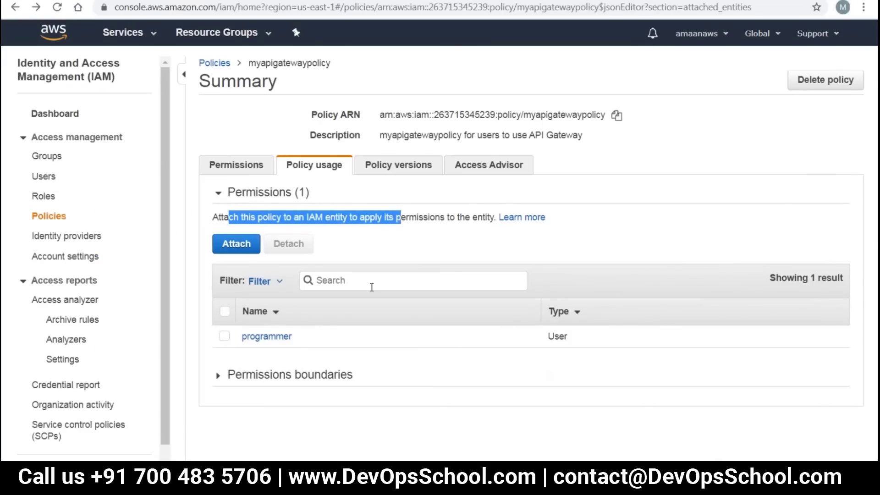
left_click(395, 446)
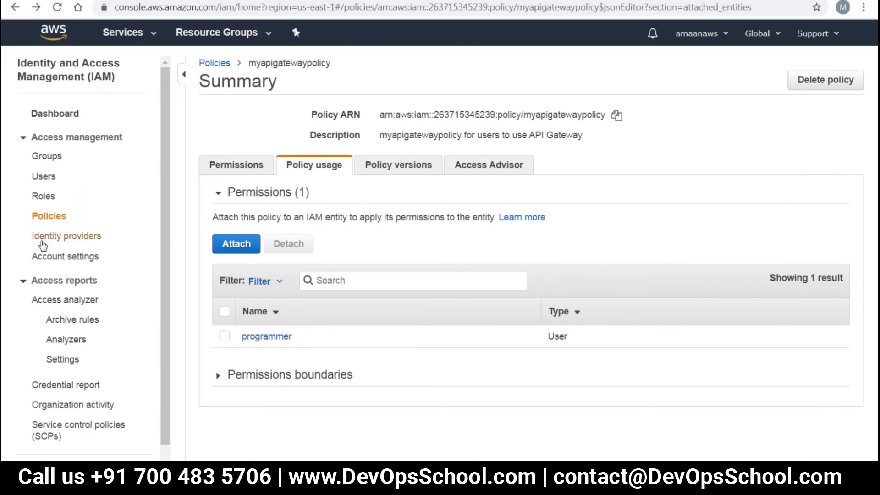
- Look over the identity providers page and the IAM dashboard, and open the groups list
left_click(73, 241)
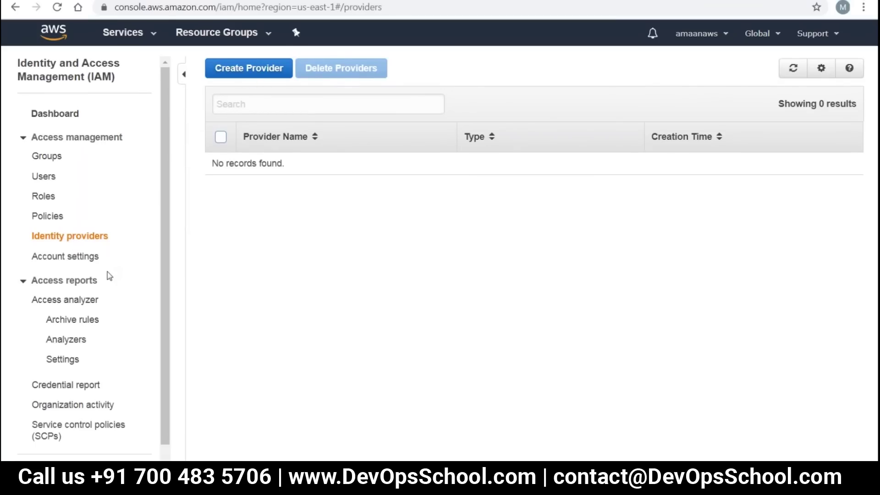
scroll(79, 367, "down", 2)
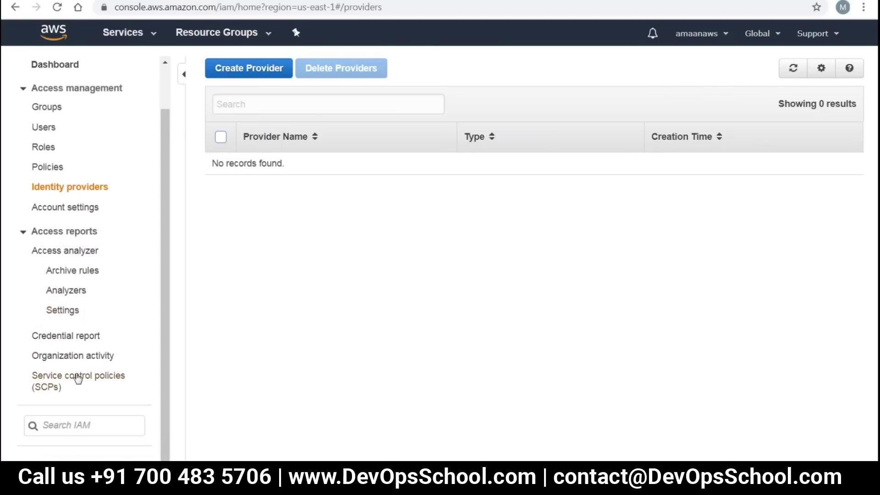
scroll(78, 373, "up", 2)
left_click(51, 122)
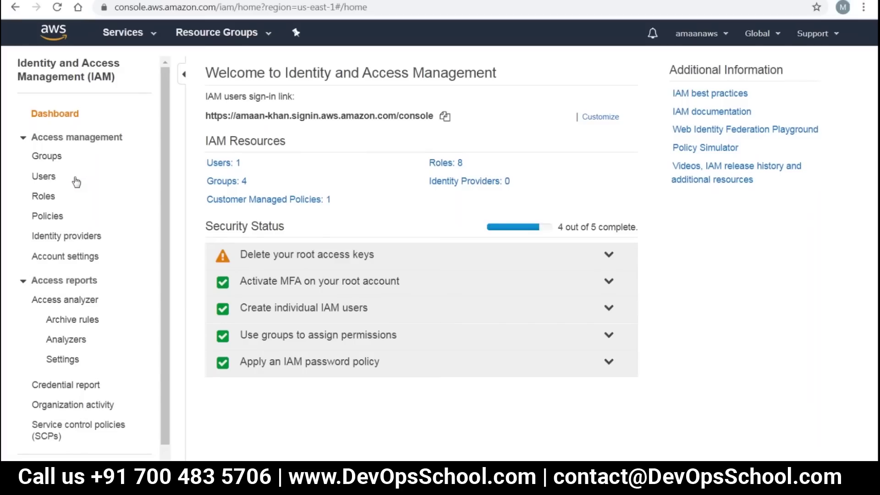
left_click(46, 157)
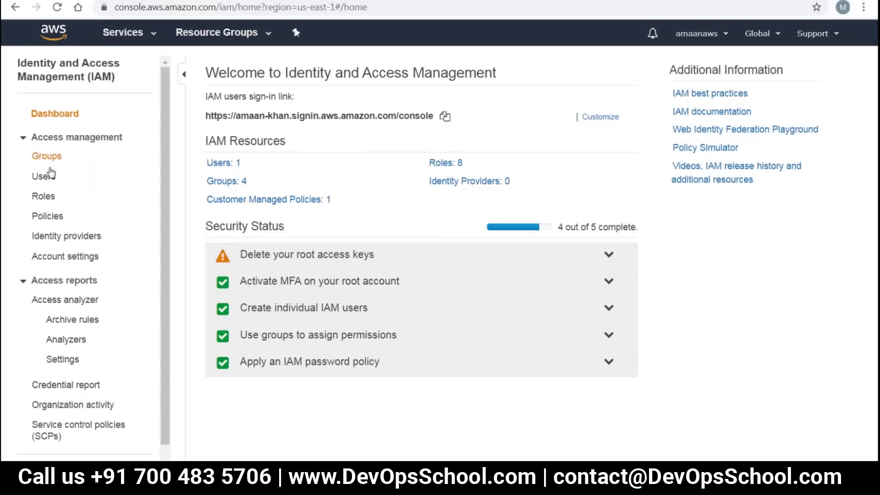